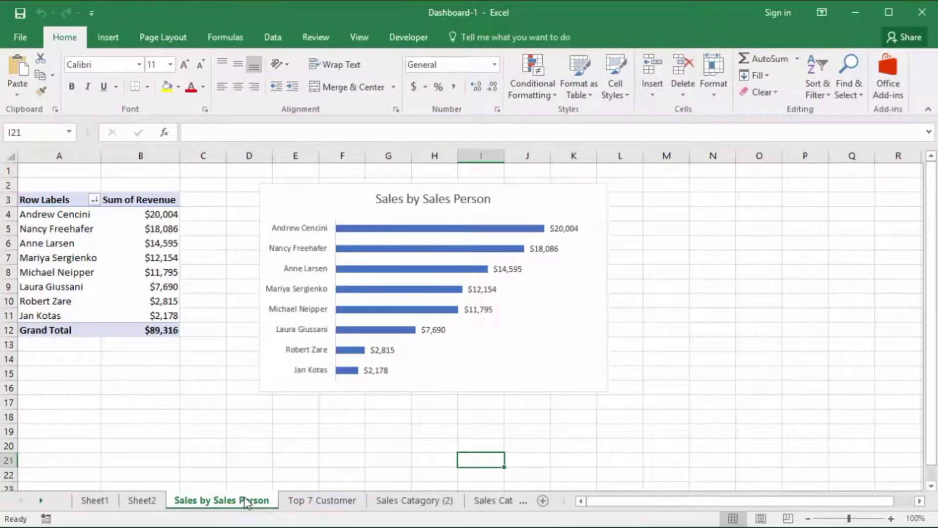
- Duplicate the Sales by Sales Person sheet and rename the copy "Sales by product catagory"
{"action": "left_click_drag", "start_coordinate": [247, 501], "coordinate": [288, 499]}
{"action": "left_click_drag", "start_coordinate": [291, 497], "coordinate": [293, 498]}
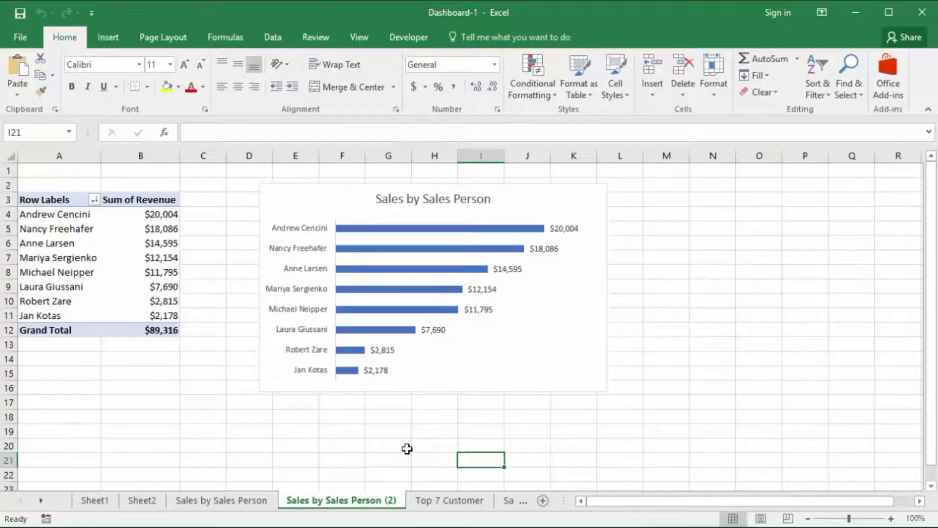
{"action": "double_click", "coordinate": [343, 501]}
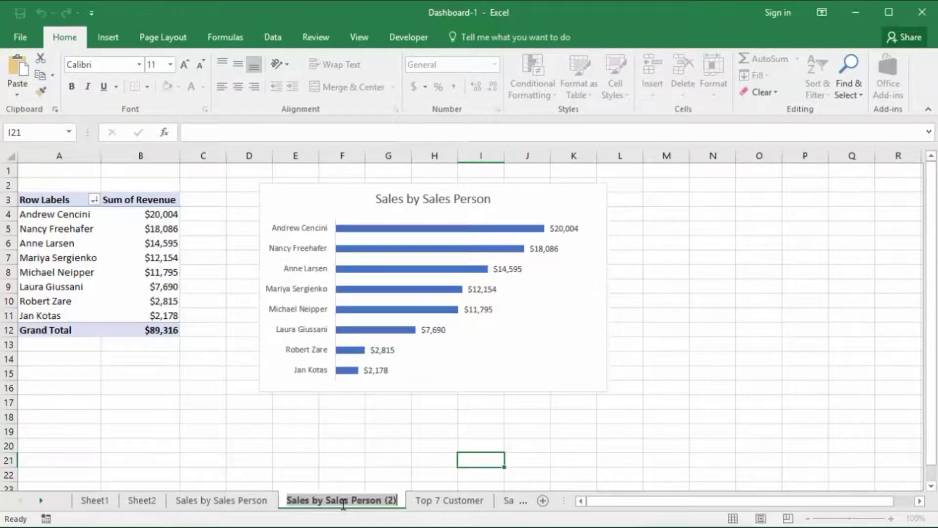
{"action": "type", "text": "Sales b"}
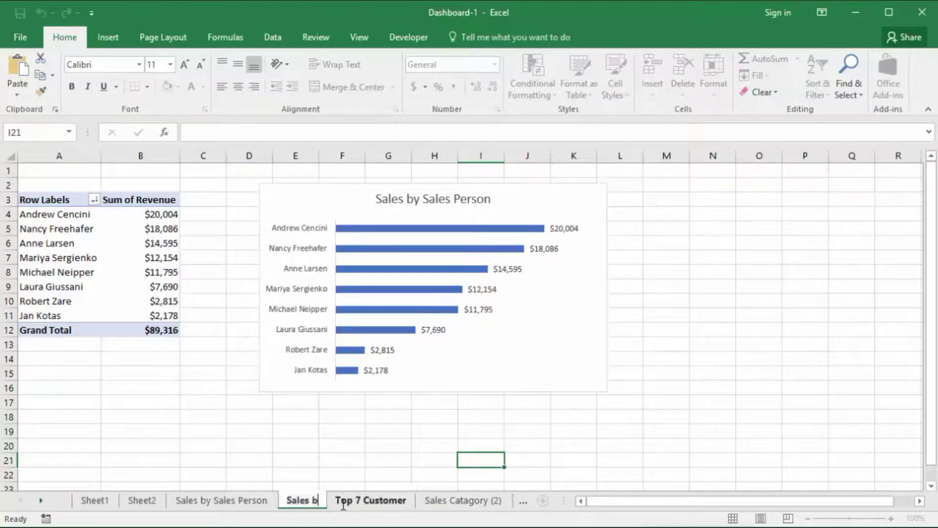
{"action": "type", "text": "y pro"}
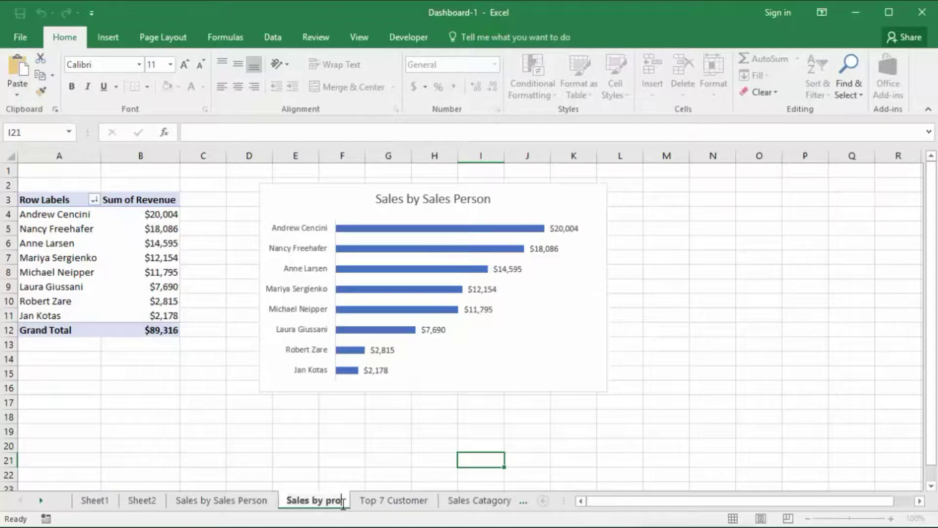
{"action": "type", "text": "duct ca"}
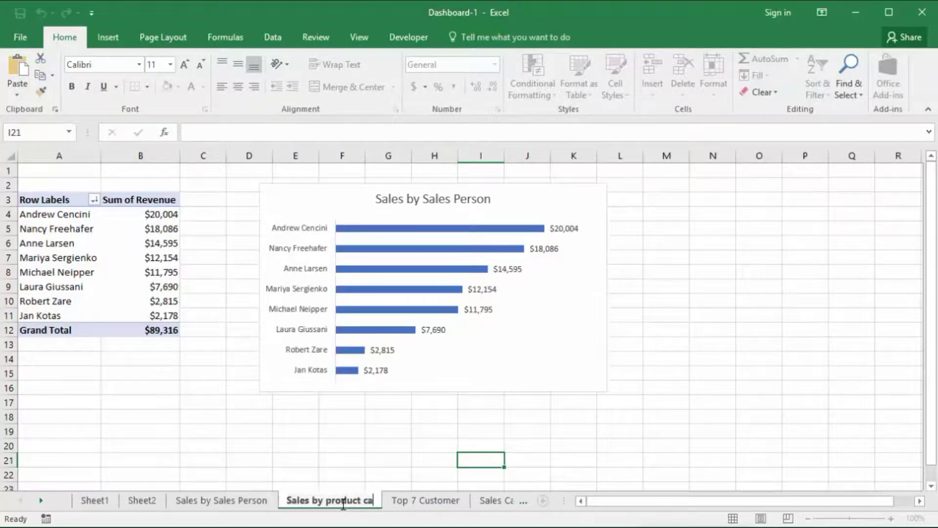
{"action": "type", "text": "tagory"}
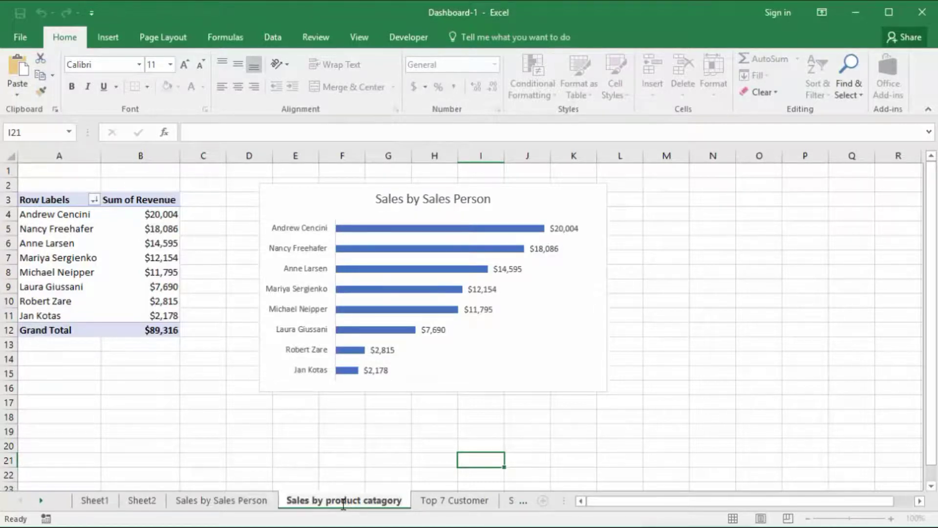
- Replace the Salesperson axis field with Category in the copied pivot chart and widen the field list pane
{"action": "left_click", "coordinate": [467, 387]}
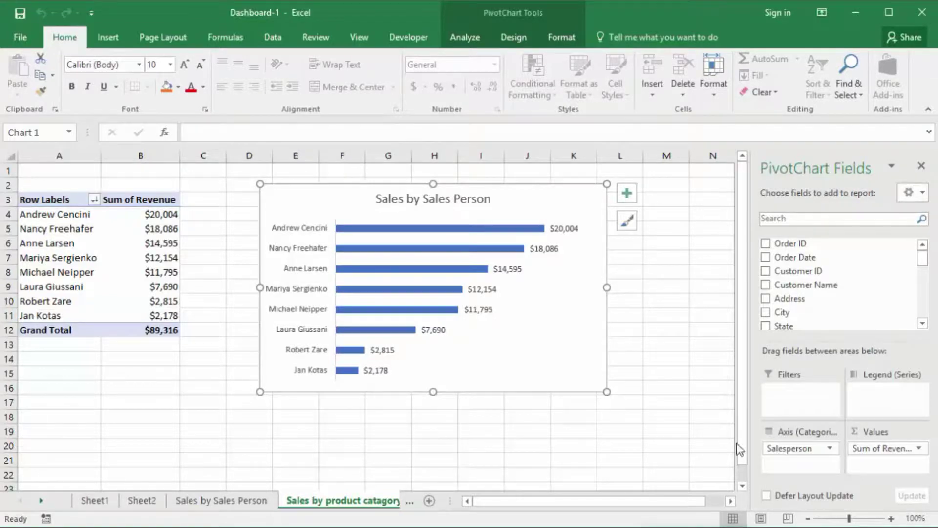
{"action": "left_click_drag", "start_coordinate": [814, 455], "coordinate": [700, 442]}
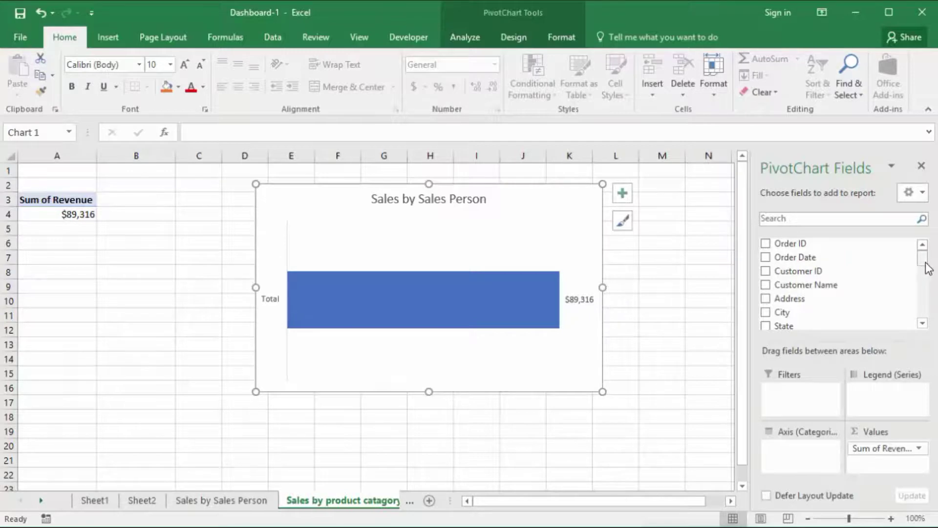
{"action": "left_click_drag", "start_coordinate": [922, 262], "coordinate": [927, 316]}
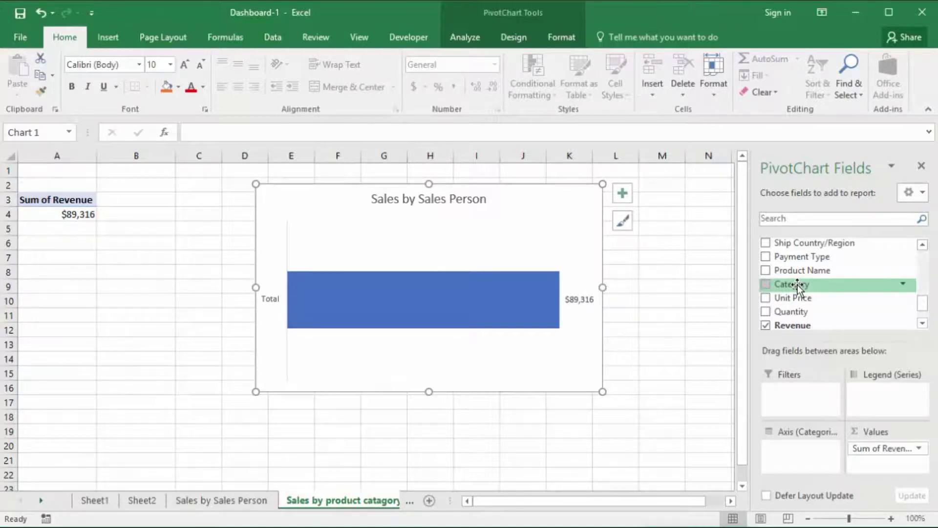
{"action": "left_click_drag", "start_coordinate": [797, 288], "coordinate": [806, 453]}
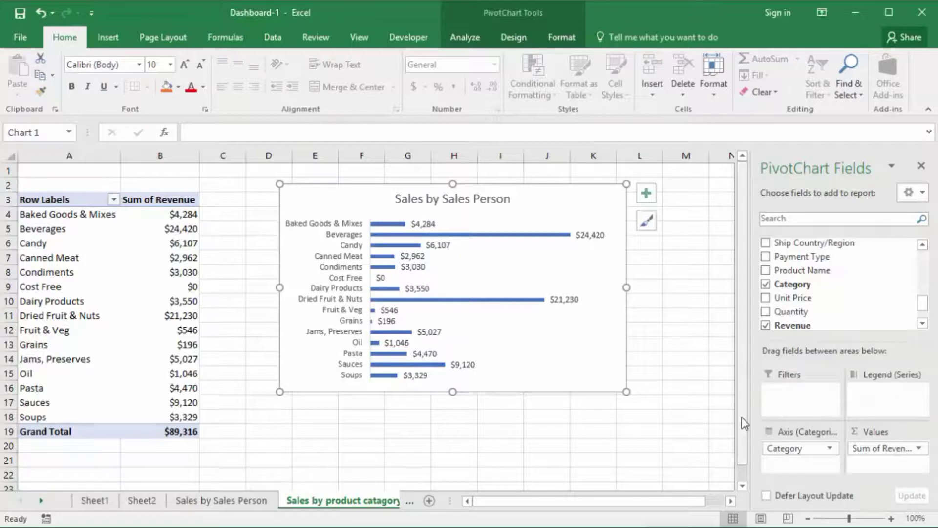
{"action": "left_click_drag", "start_coordinate": [751, 419], "coordinate": [716, 416]}
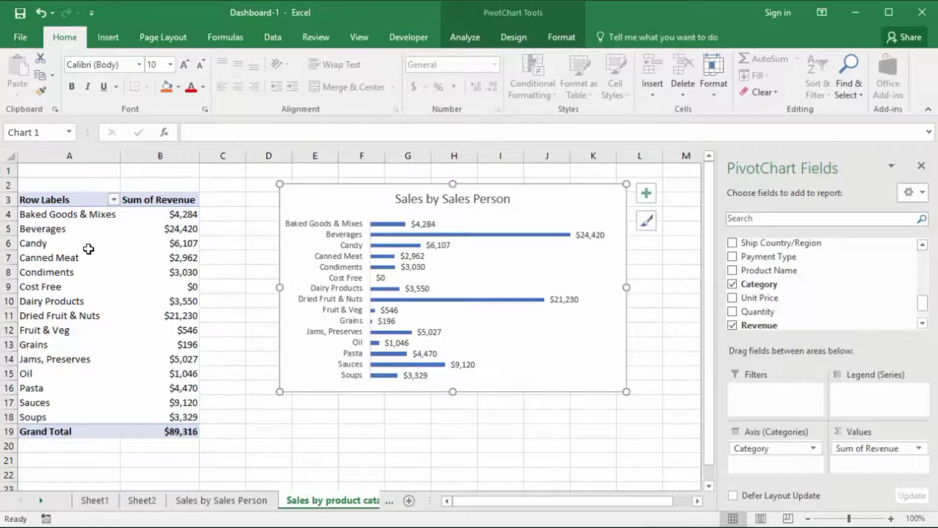
{"action": "mouse_move", "coordinate": [171, 248]}
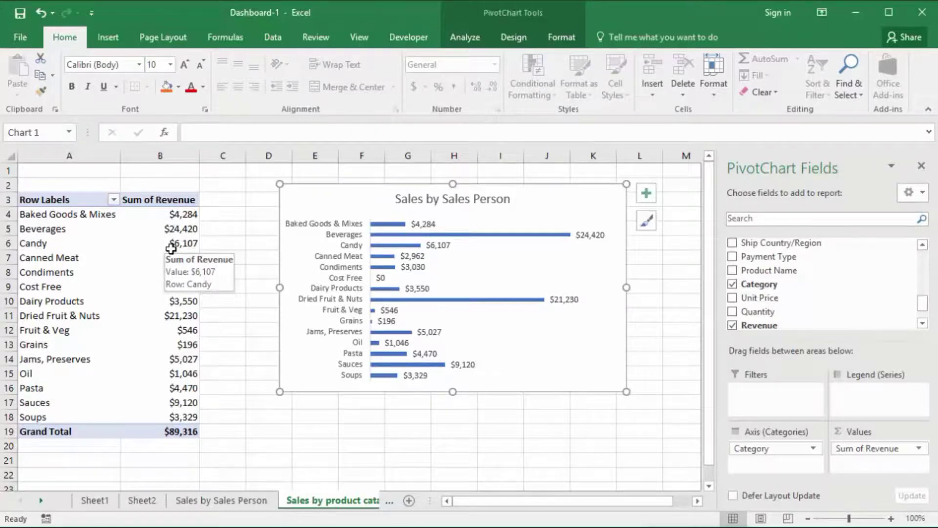
{"action": "left_click", "coordinate": [78, 217]}
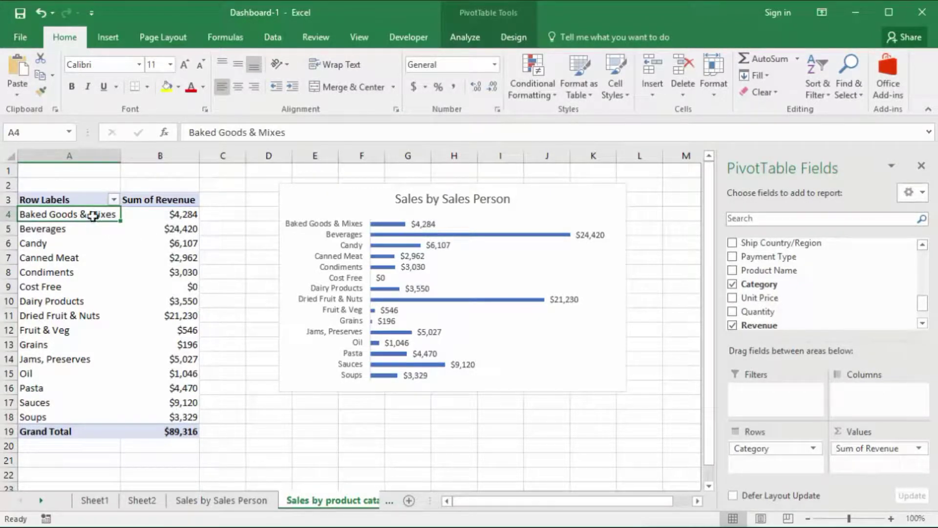
{"action": "right_click", "coordinate": [93, 215]}
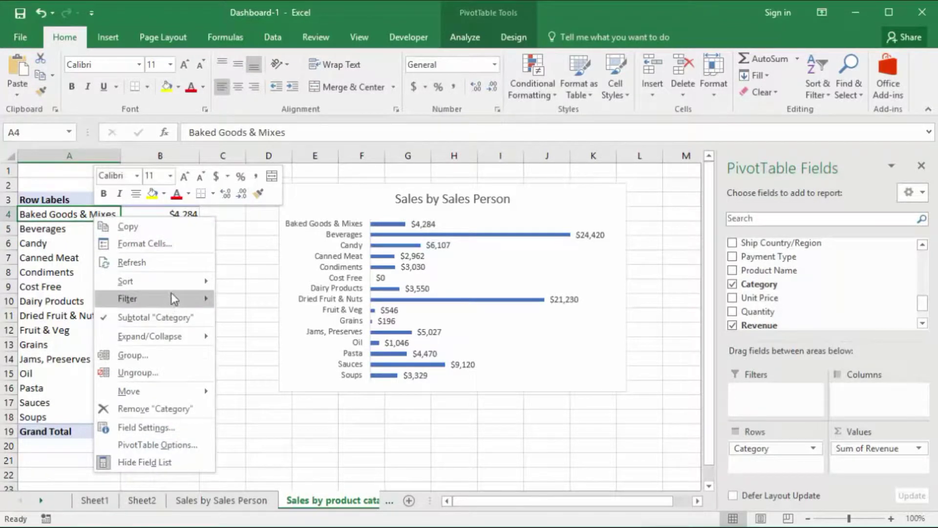
{"action": "mouse_move", "coordinate": [176, 285]}
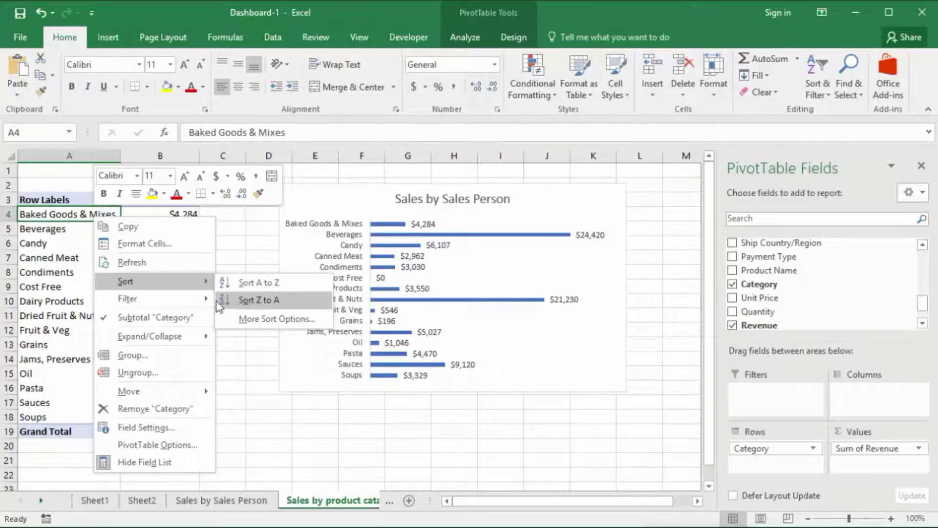
{"action": "left_click", "coordinate": [165, 214]}
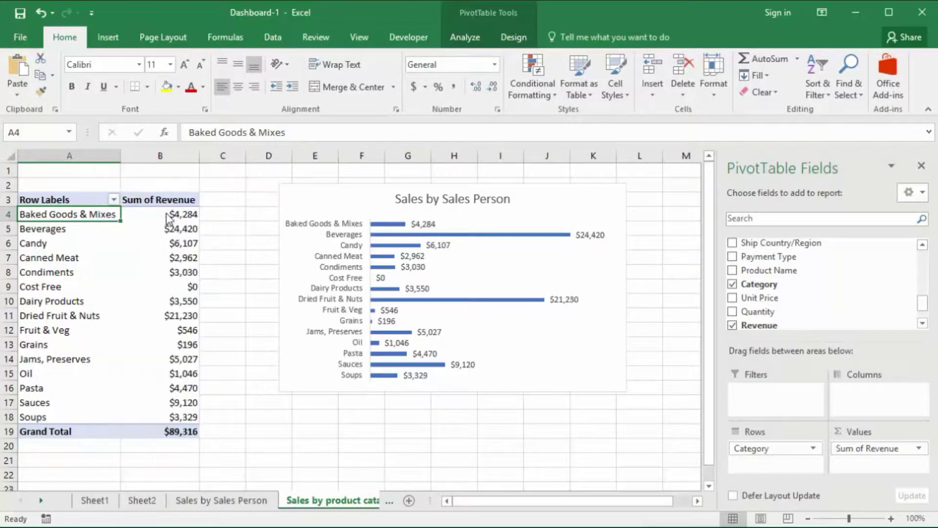
- Sort the product categories in the pivot table by Sum of Revenue from largest to smallest
{"action": "left_click", "coordinate": [166, 216]}
{"action": "right_click", "coordinate": [166, 216]}
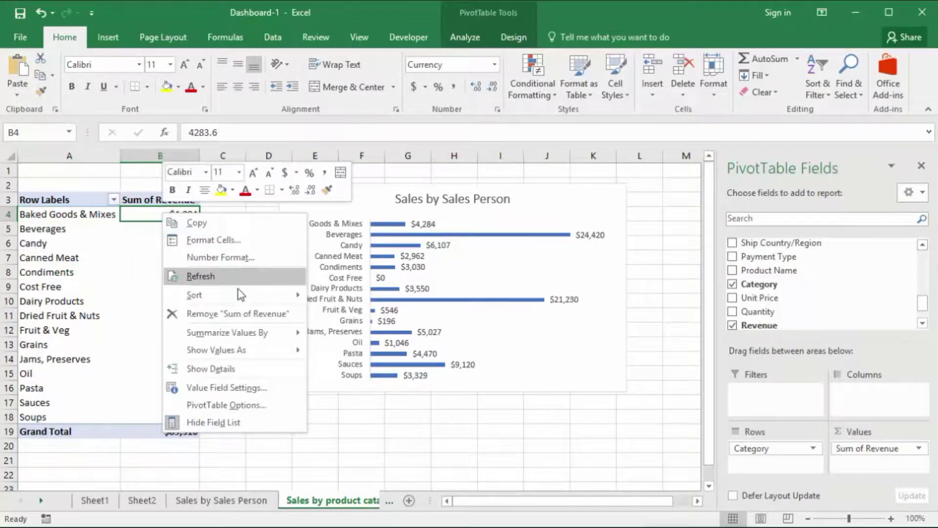
{"action": "mouse_move", "coordinate": [246, 293]}
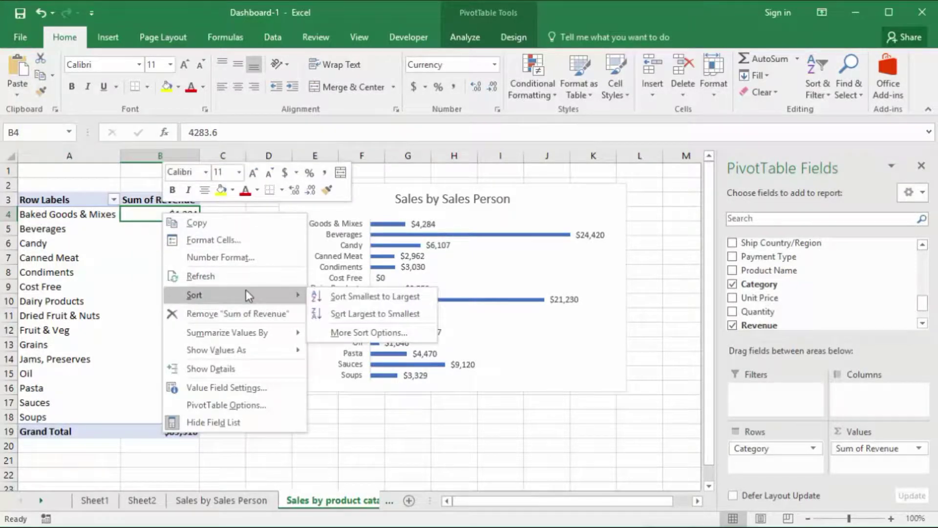
{"action": "left_click", "coordinate": [380, 316]}
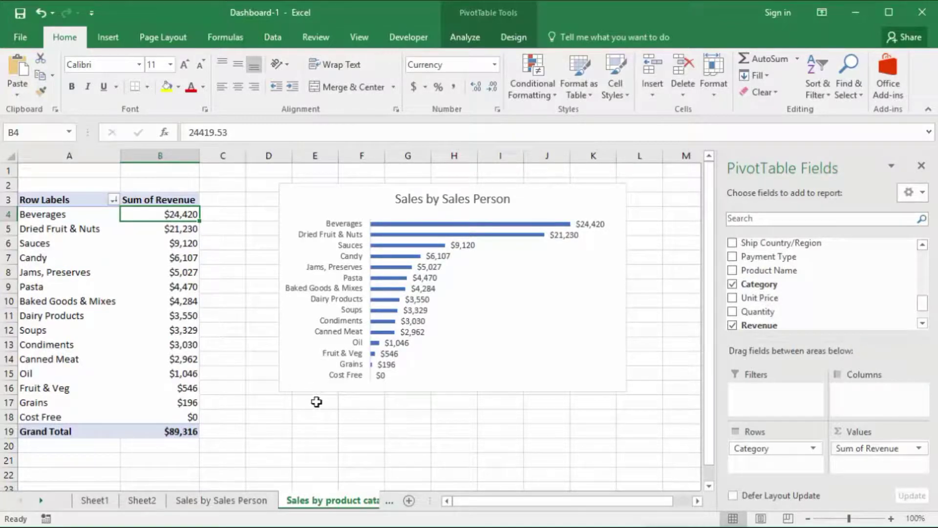
- Duplicate the Sales by product catagory sheet next to the original
{"action": "left_click", "coordinate": [362, 503]}
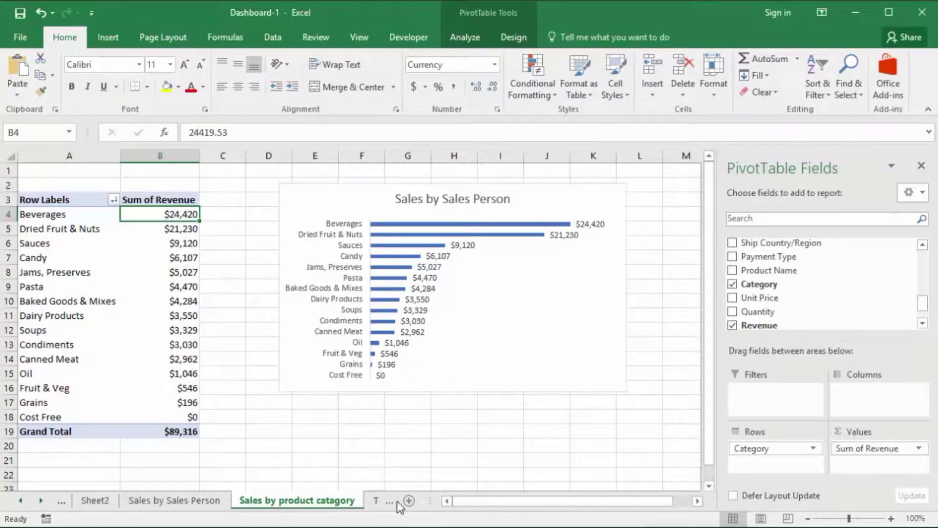
{"action": "left_click_drag", "start_coordinate": [374, 501], "coordinate": [369, 502]}
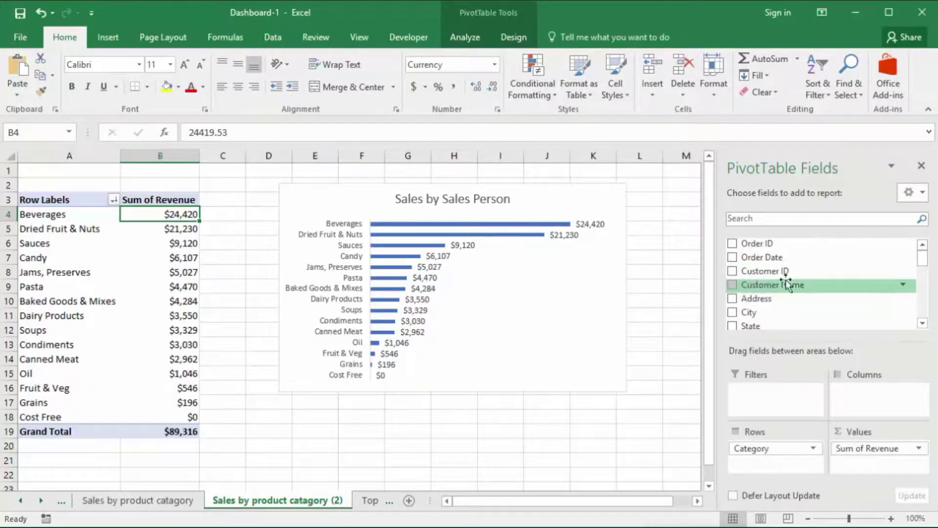
- Add the Unit Price field to the pivot table's values below Sum of Revenue on the duplicated sheet
{"action": "left_click", "coordinate": [922, 323]}
{"action": "left_click", "coordinate": [922, 323]}
{"action": "left_click", "coordinate": [922, 324]}
{"action": "left_click", "coordinate": [922, 323]}
{"action": "left_click", "coordinate": [922, 323]}
{"action": "left_click", "coordinate": [923, 323]}
{"action": "left_click", "coordinate": [922, 323]}
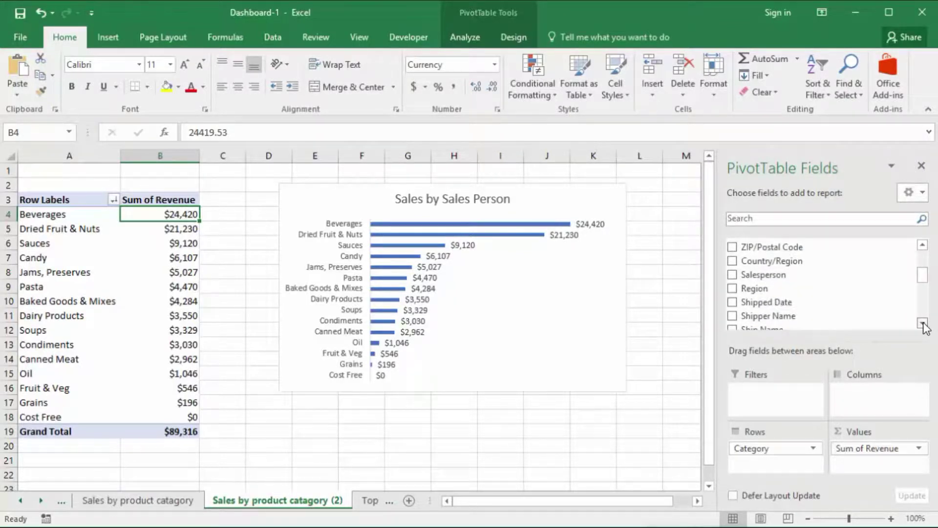
{"action": "left_click", "coordinate": [923, 324]}
{"action": "left_click", "coordinate": [922, 323]}
{"action": "left_click", "coordinate": [922, 323]}
{"action": "left_click", "coordinate": [922, 323]}
{"action": "left_click", "coordinate": [922, 323]}
{"action": "left_click", "coordinate": [922, 323]}
{"action": "left_click", "coordinate": [923, 323]}
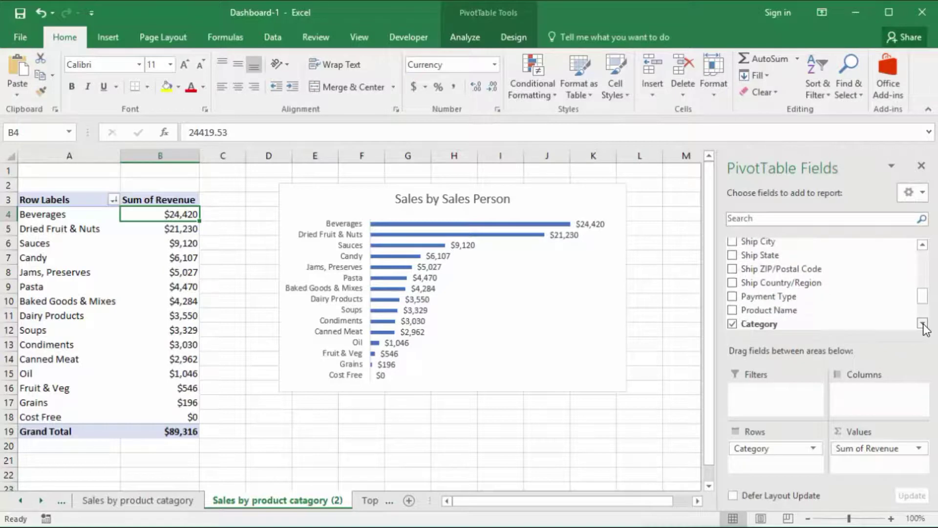
{"action": "left_click", "coordinate": [922, 324]}
{"action": "left_click", "coordinate": [922, 323]}
{"action": "left_click", "coordinate": [922, 323]}
{"action": "left_click", "coordinate": [922, 324]}
{"action": "left_click_drag", "start_coordinate": [765, 299], "coordinate": [878, 470]}
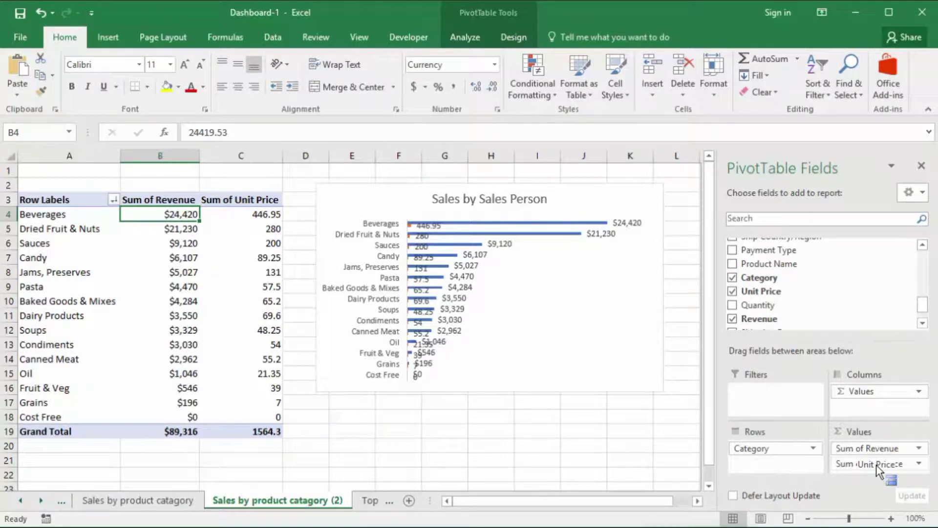
{"action": "left_click_drag", "start_coordinate": [876, 464], "coordinate": [876, 464]}
- Change the Unit Price value field to summarize by Average instead of Sum
{"action": "left_click", "coordinate": [253, 213]}
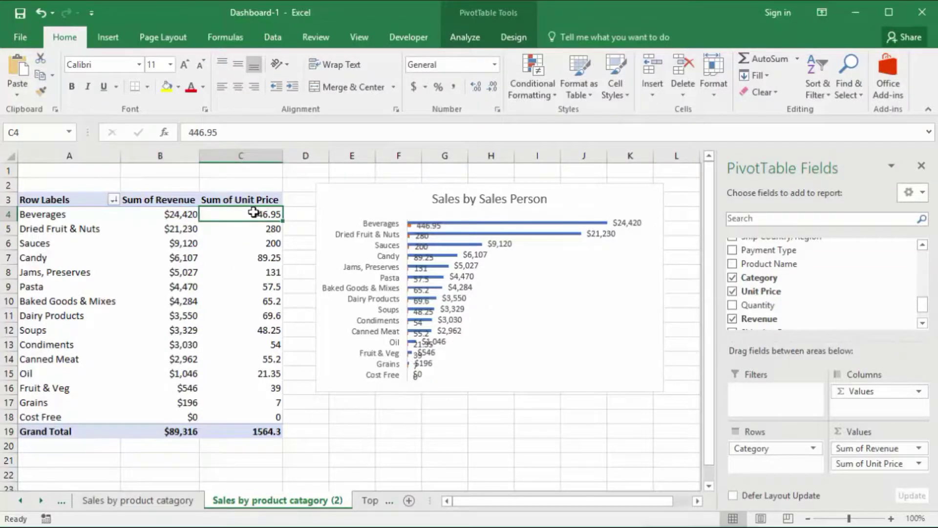
{"action": "right_click", "coordinate": [253, 212]}
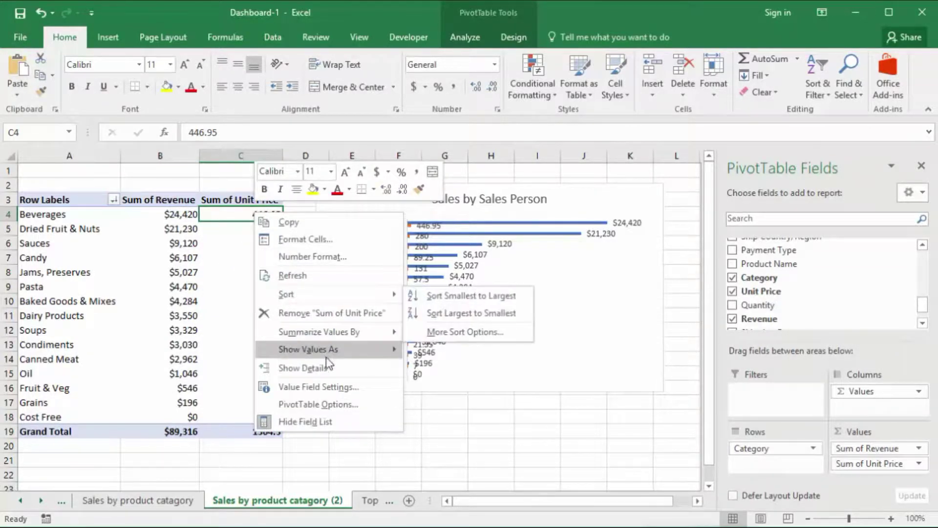
{"action": "left_click", "coordinate": [330, 386]}
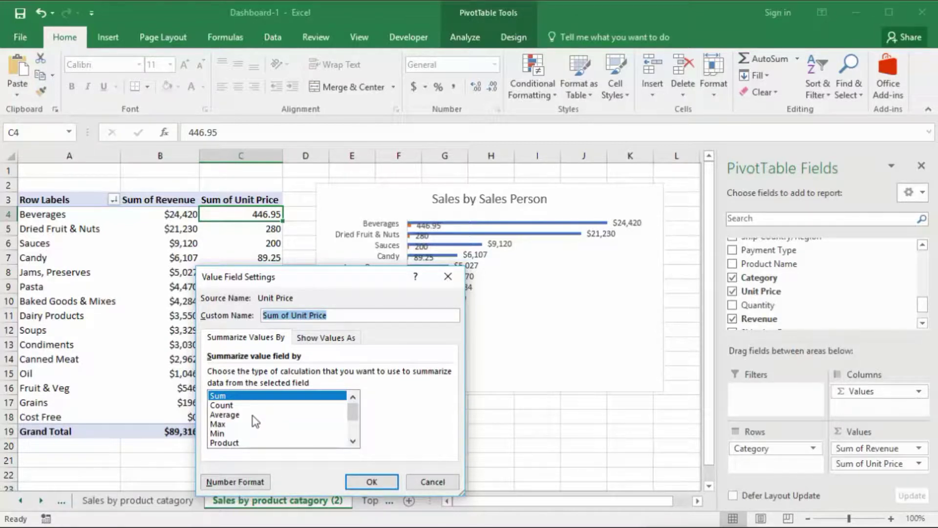
{"action": "left_click", "coordinate": [222, 416]}
{"action": "left_click", "coordinate": [367, 481]}
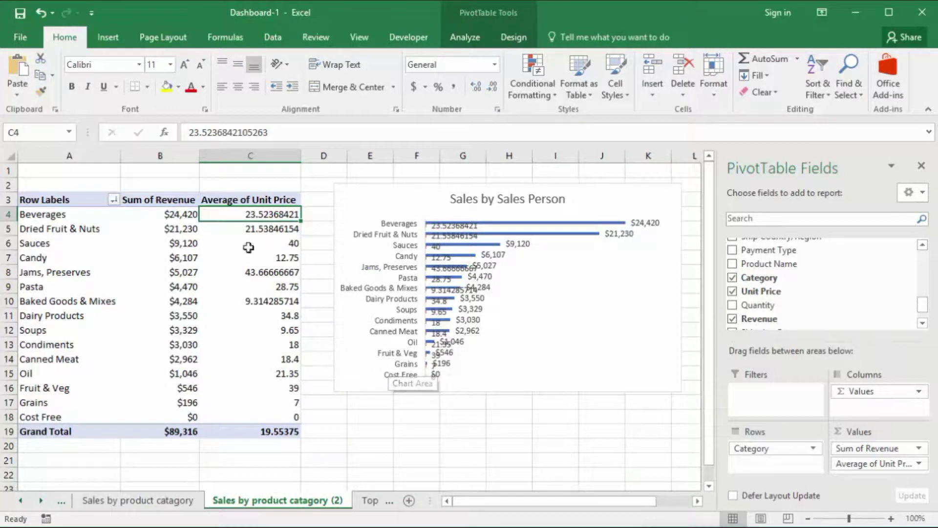
- Add the Quantity field to the pivot values and move the chart clear of the widened pivot table
{"action": "mouse_move", "coordinate": [298, 333]}
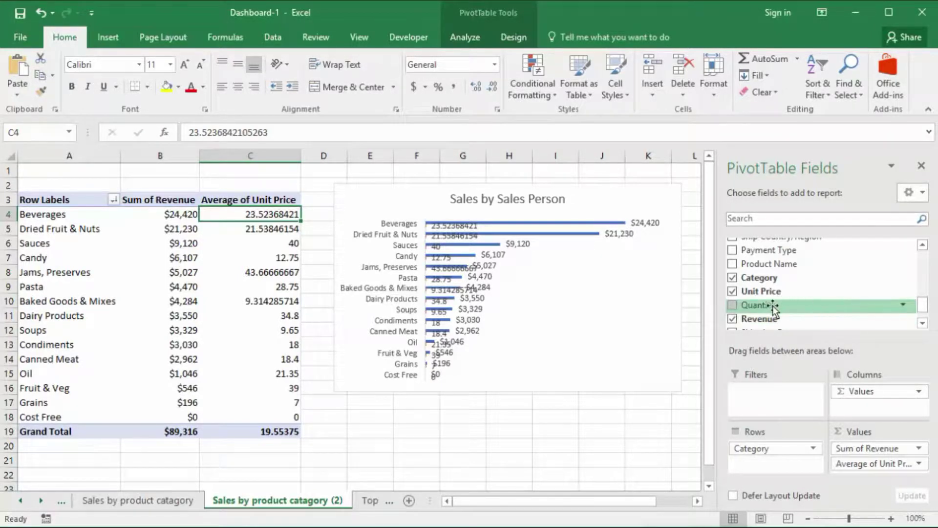
{"action": "left_click_drag", "start_coordinate": [769, 306], "coordinate": [864, 466]}
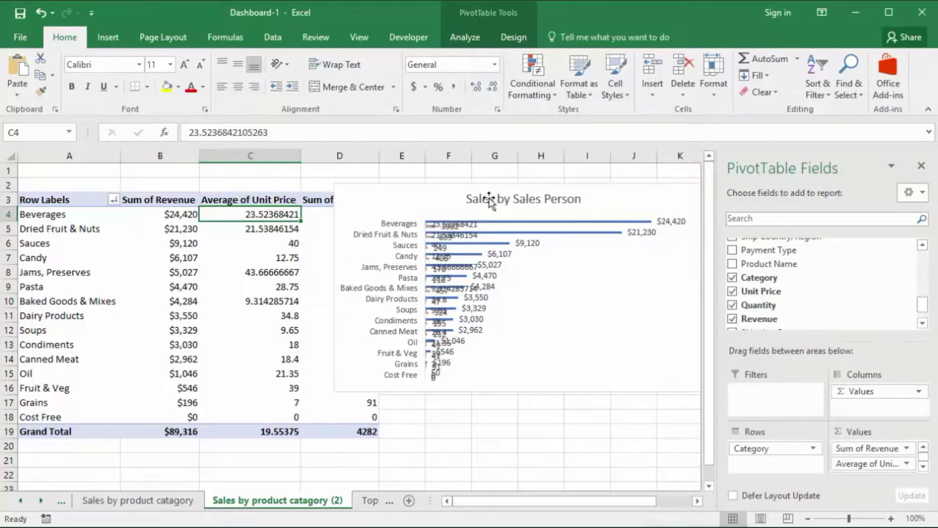
{"action": "left_click_drag", "start_coordinate": [465, 191], "coordinate": [656, 215]}
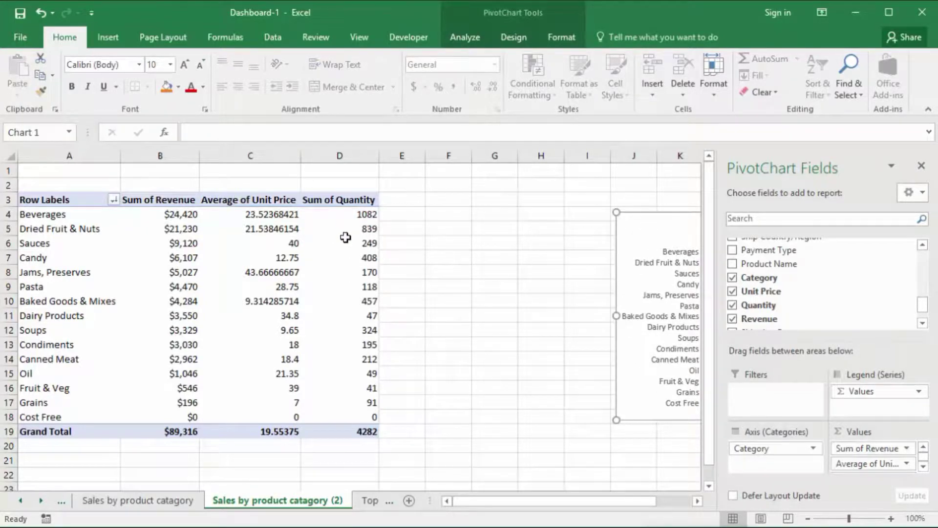
- Add the Quantity field to the pivot values a second time and summarize the new value field by Count
{"action": "mouse_move", "coordinate": [345, 237]}
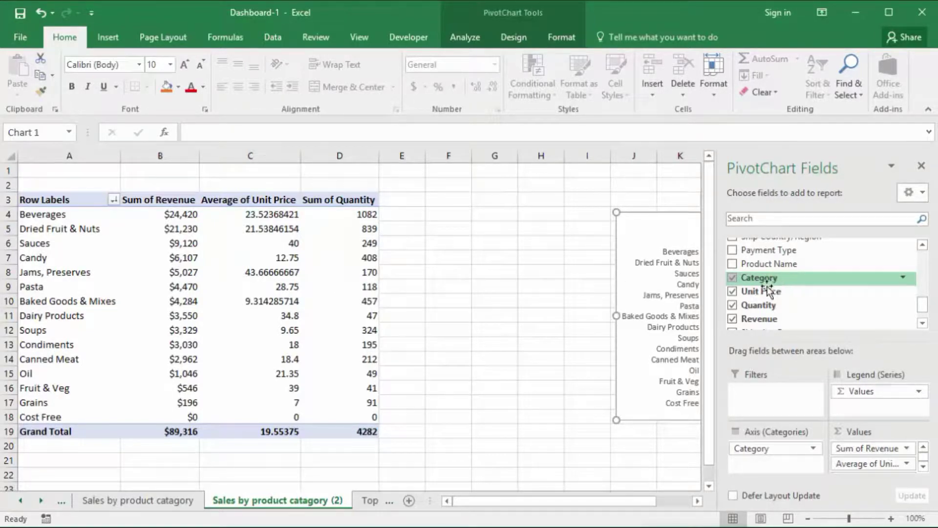
{"action": "left_click_drag", "start_coordinate": [757, 308], "coordinate": [865, 466]}
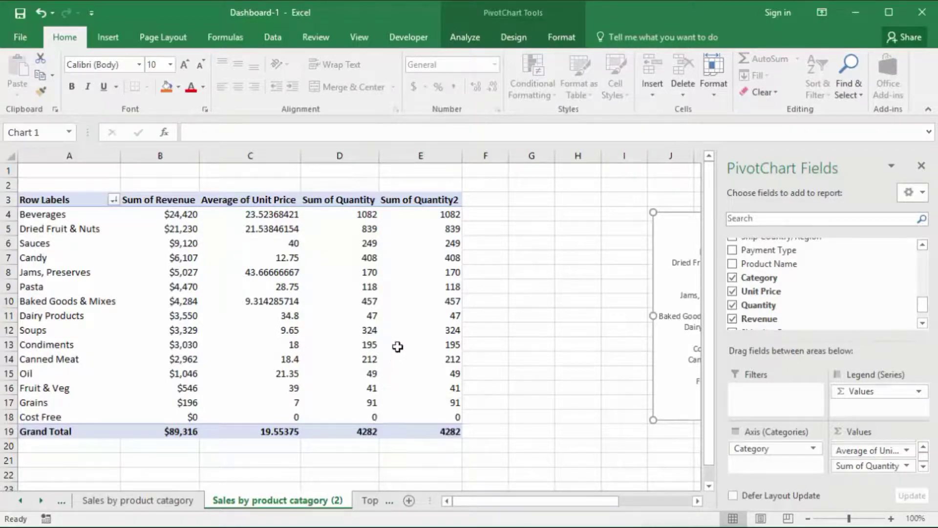
{"action": "right_click", "coordinate": [430, 214]}
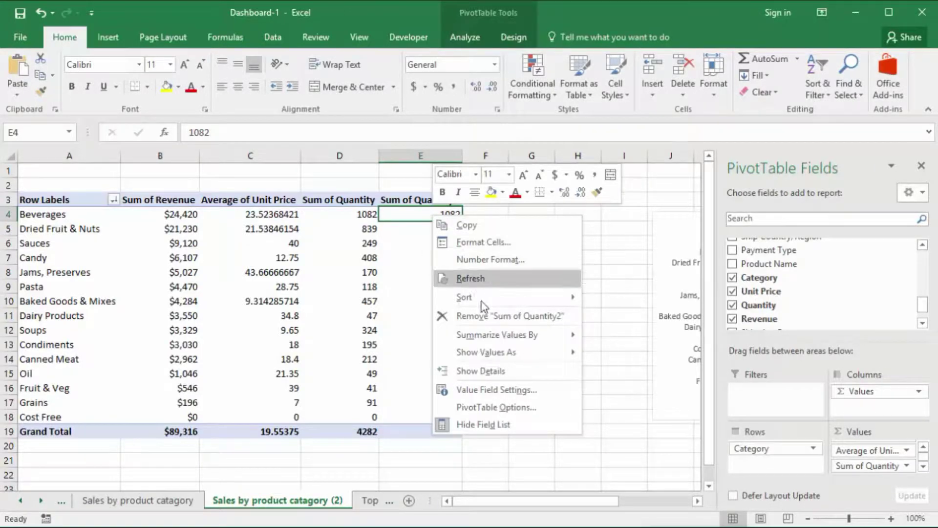
{"action": "left_click", "coordinate": [510, 390]}
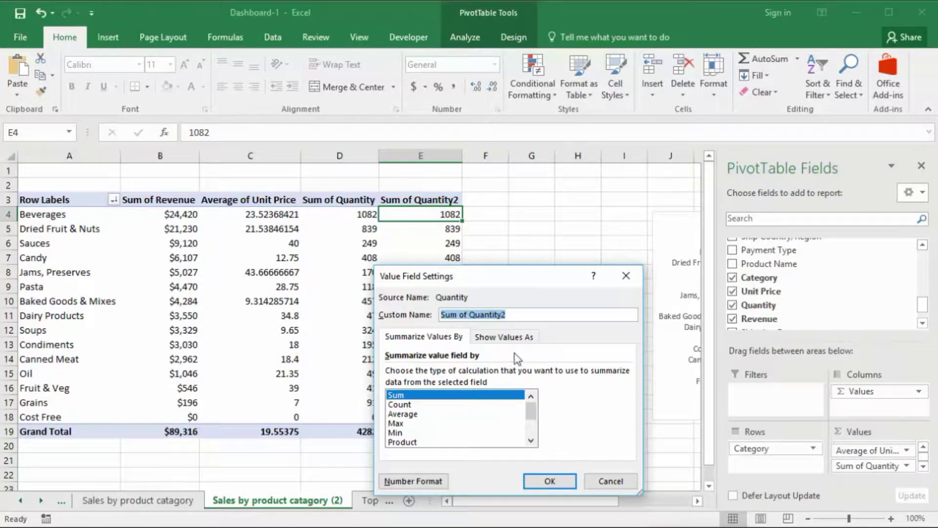
{"action": "left_click", "coordinate": [403, 405]}
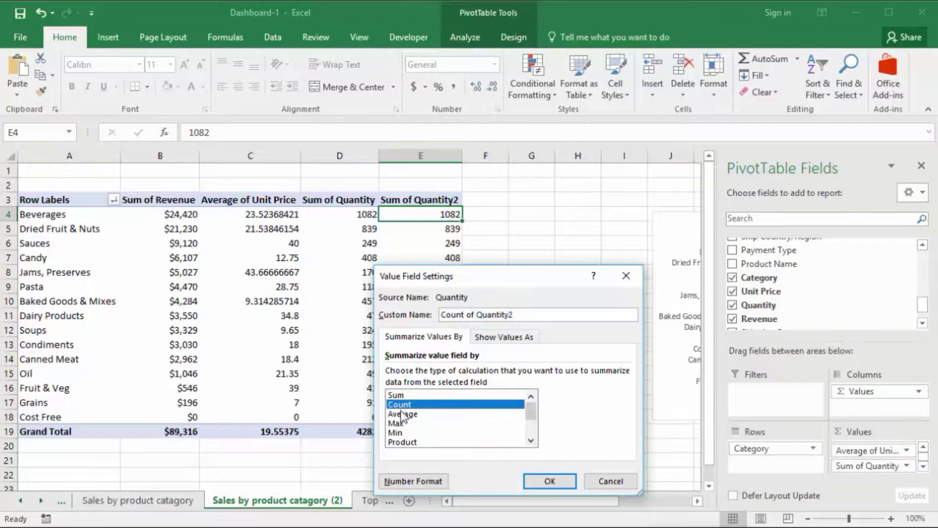
{"action": "left_click", "coordinate": [560, 482]}
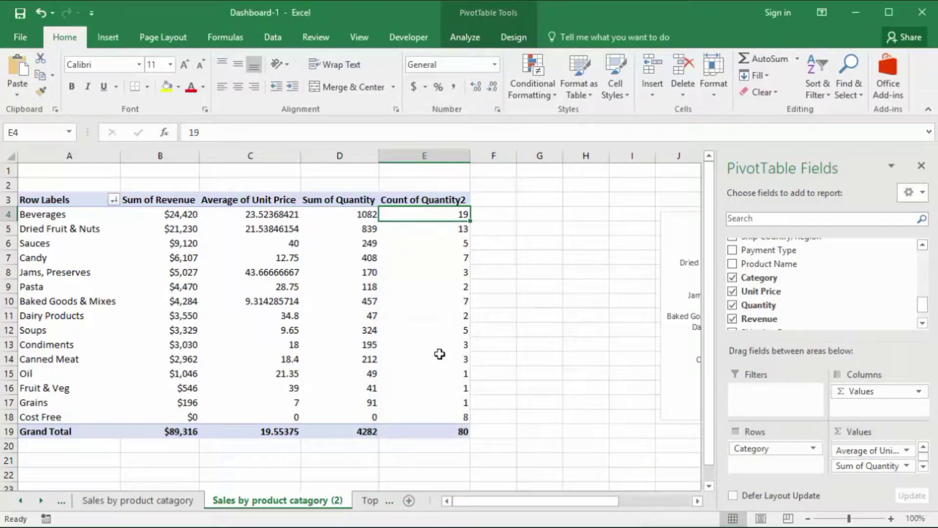
{"action": "mouse_move", "coordinate": [426, 434]}
- Duplicate the Sales by product catagory (2) sheet and remove every value field except Sum of Quantity from the copy's pivot table
{"action": "left_click_drag", "start_coordinate": [313, 508], "coordinate": [372, 506]}
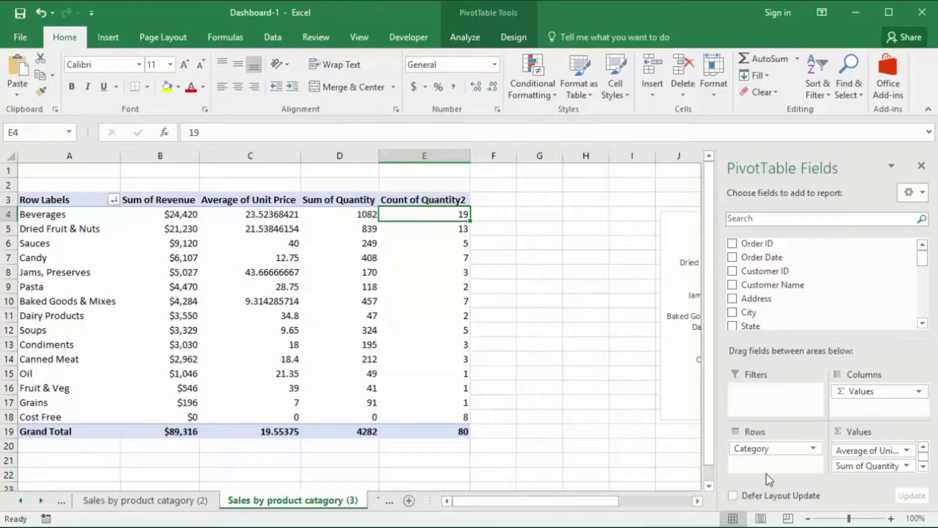
{"action": "left_click", "coordinate": [923, 466]}
{"action": "left_click_drag", "start_coordinate": [883, 474], "coordinate": [665, 461]}
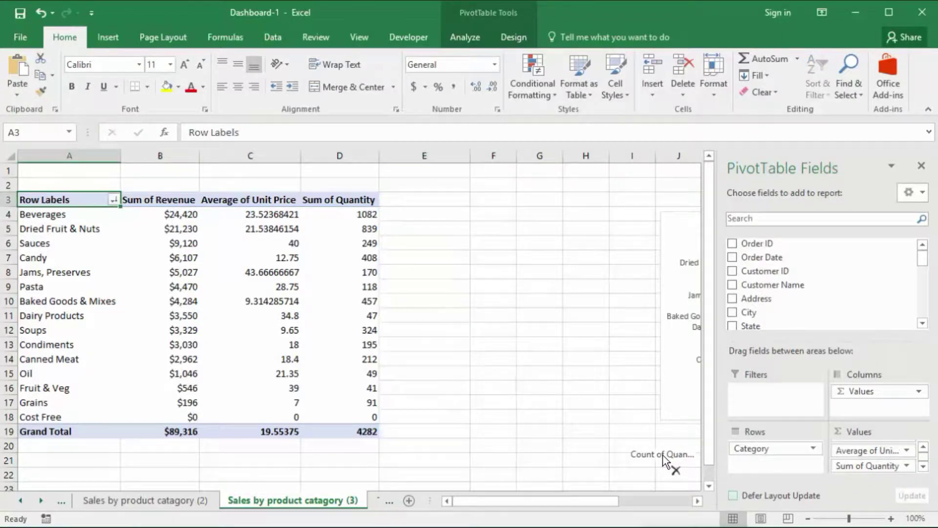
{"action": "left_click_drag", "start_coordinate": [665, 461], "coordinate": [672, 452]}
{"action": "left_click", "coordinate": [923, 446]}
{"action": "left_click_drag", "start_coordinate": [874, 446], "coordinate": [654, 453]}
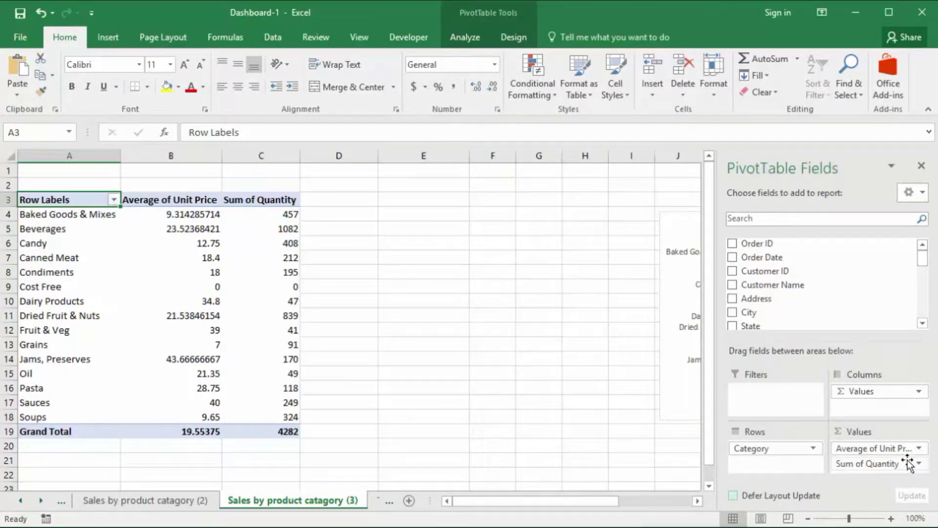
{"action": "left_click_drag", "start_coordinate": [895, 448], "coordinate": [655, 452]}
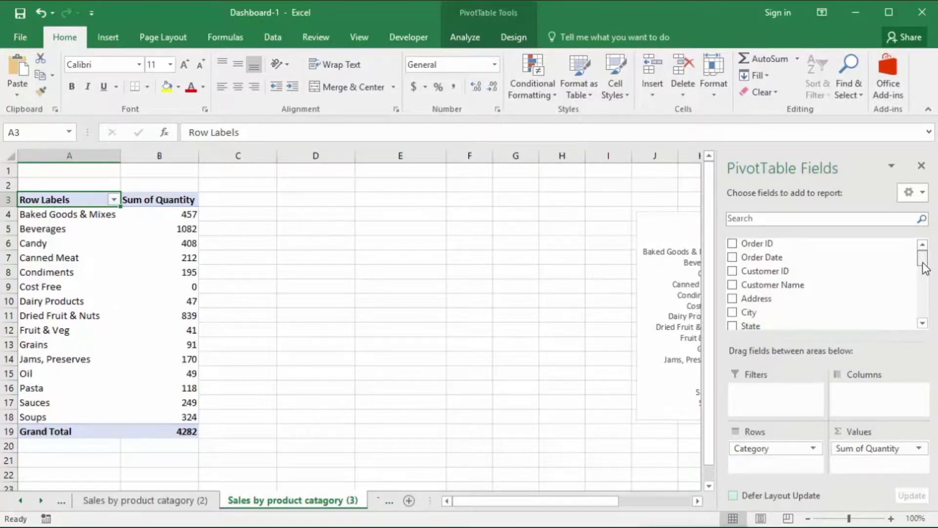
- Add Revenue to the pivot values below Sum of Quantity and show it as % of Grand Total
{"action": "left_click_drag", "start_coordinate": [922, 264], "coordinate": [923, 309]}
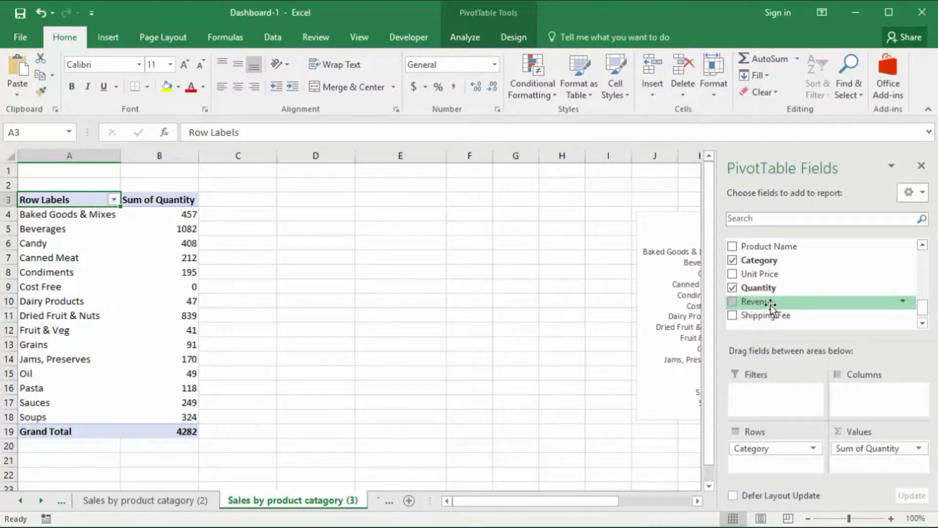
{"action": "left_click_drag", "start_coordinate": [775, 301], "coordinate": [863, 462]}
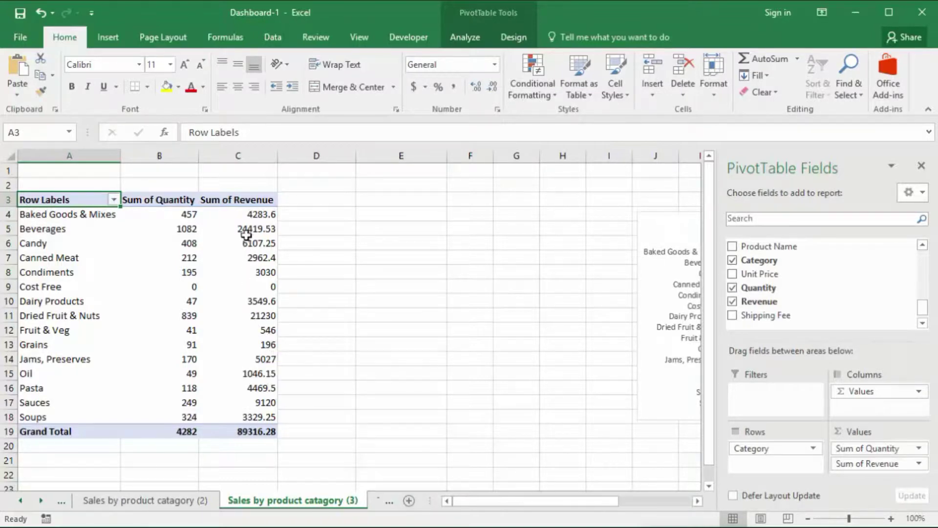
{"action": "right_click", "coordinate": [247, 216]}
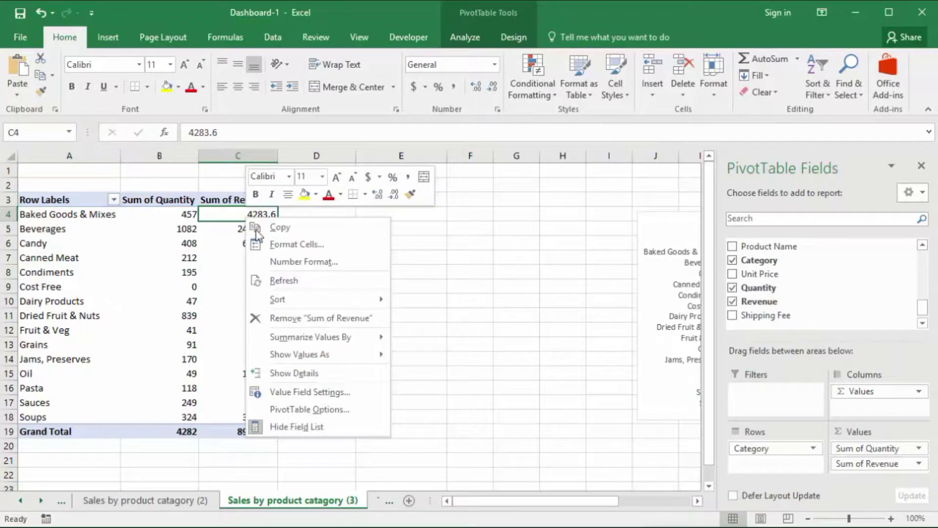
{"action": "left_click", "coordinate": [311, 392]}
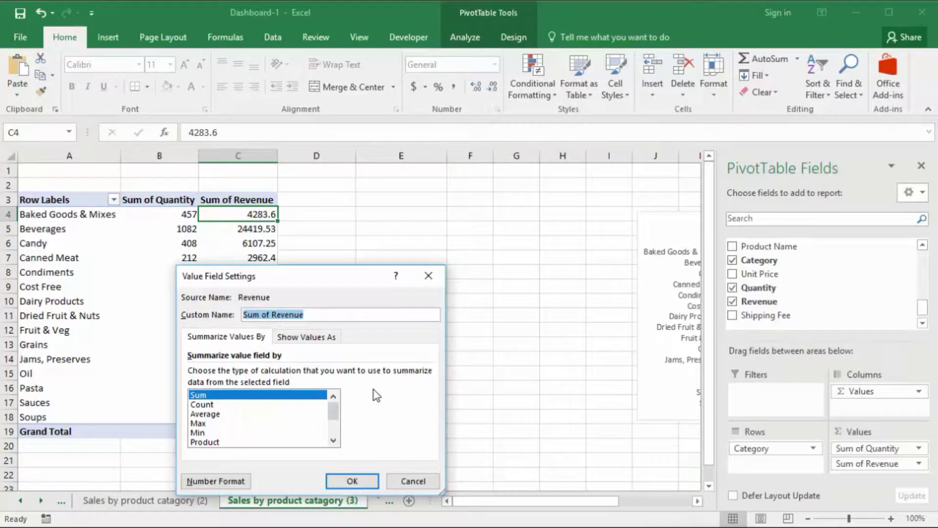
{"action": "left_click", "coordinate": [292, 341]}
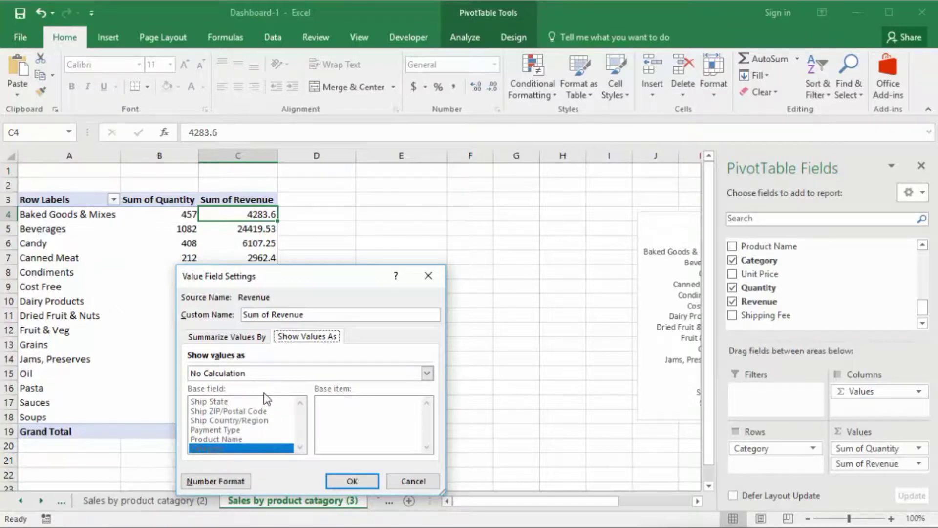
{"action": "left_click", "coordinate": [267, 374]}
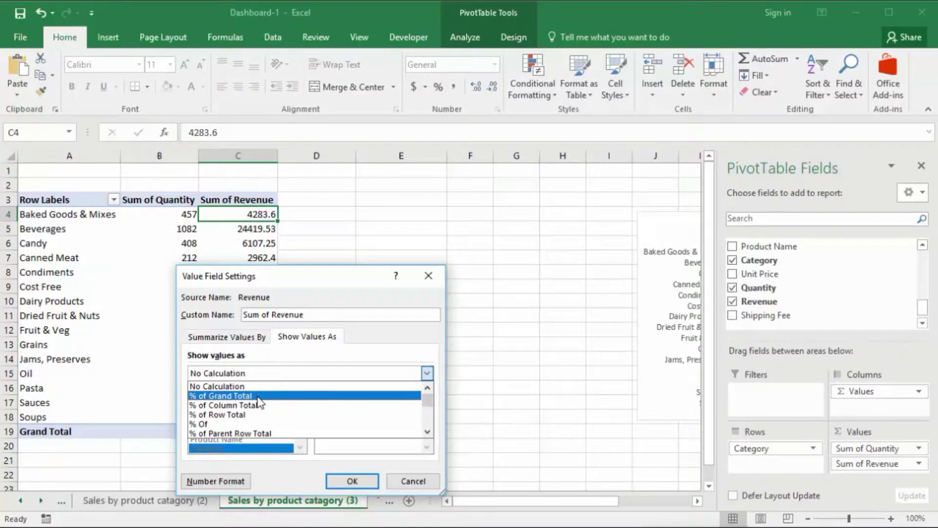
{"action": "left_click", "coordinate": [258, 395]}
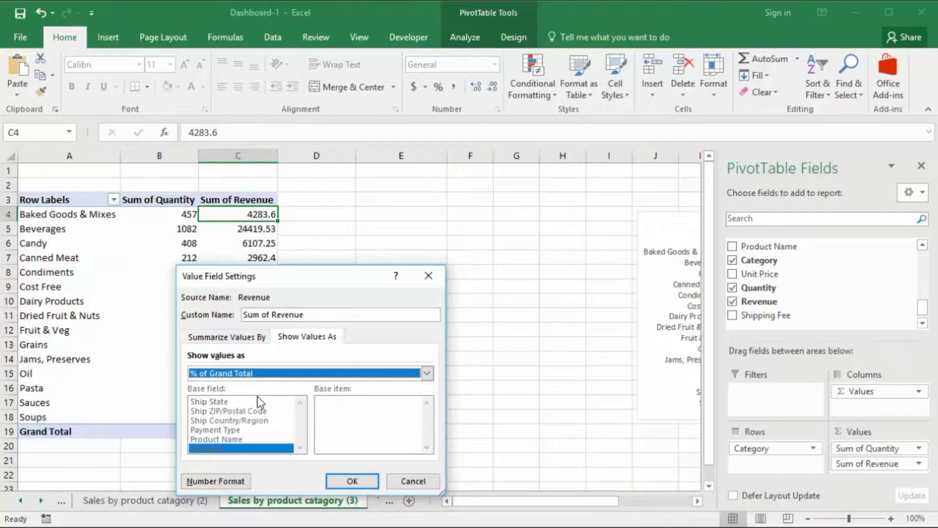
{"action": "left_click", "coordinate": [353, 478]}
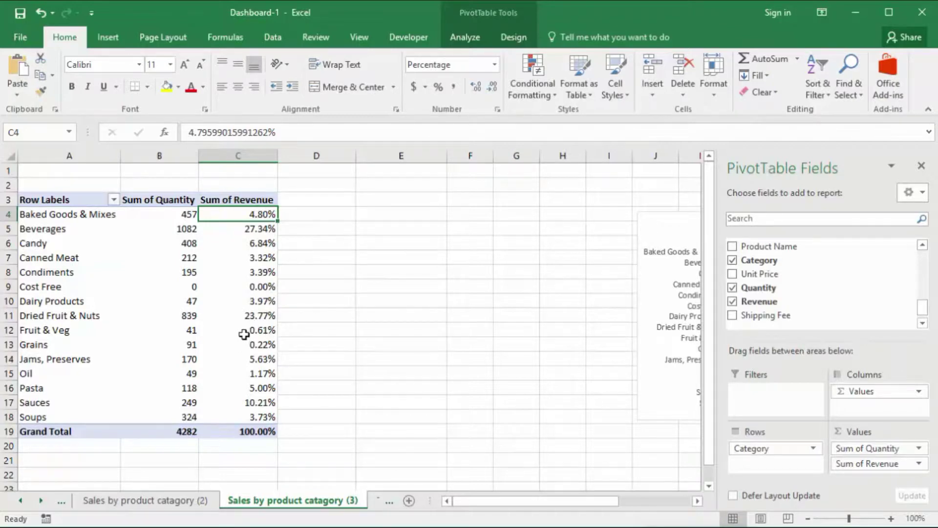
{"action": "mouse_move", "coordinate": [248, 326]}
- Add the Salesperson field to the pivot table's rows below Category
{"action": "scroll", "coordinate": [903, 284], "scroll_direction": "up", "scroll_amount": 3}
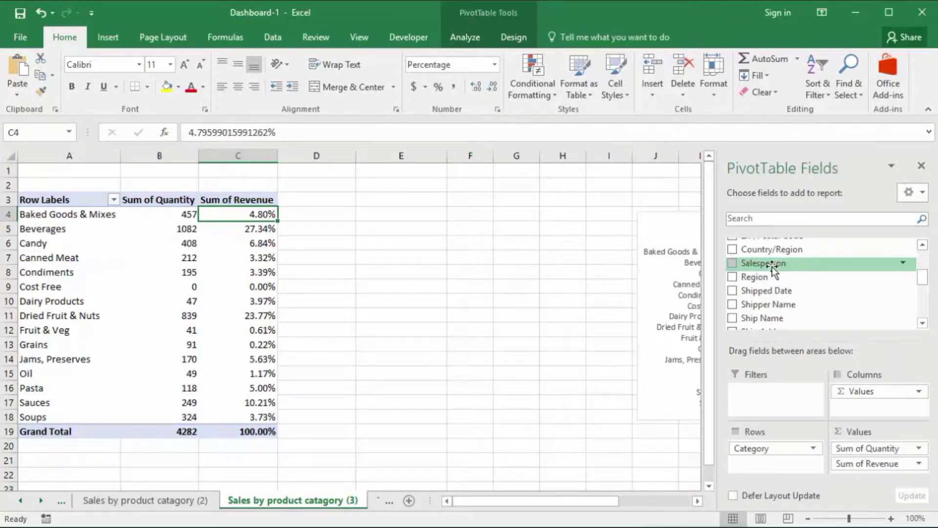
{"action": "left_click_drag", "start_coordinate": [774, 269], "coordinate": [765, 467]}
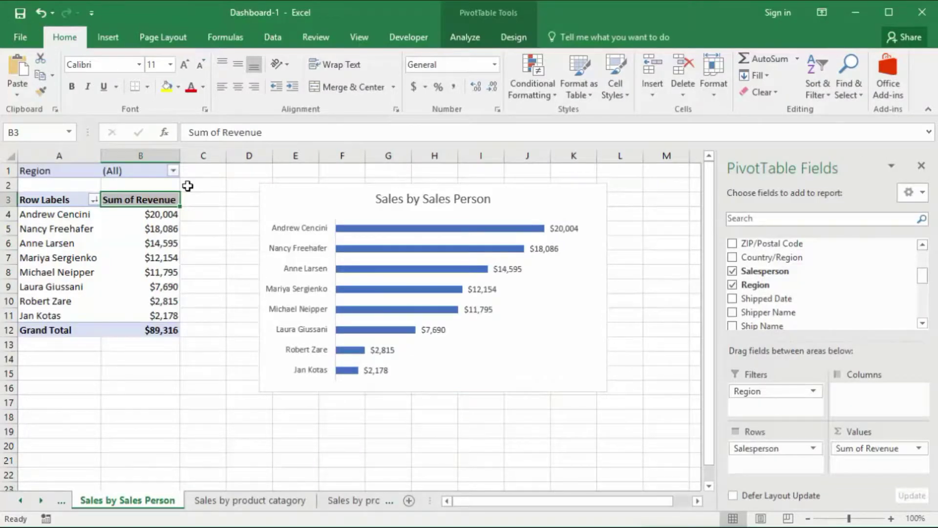
- Filter the pivot table on the Sales by Sales Person sheet to the East region
{"action": "left_click", "coordinate": [187, 186]}
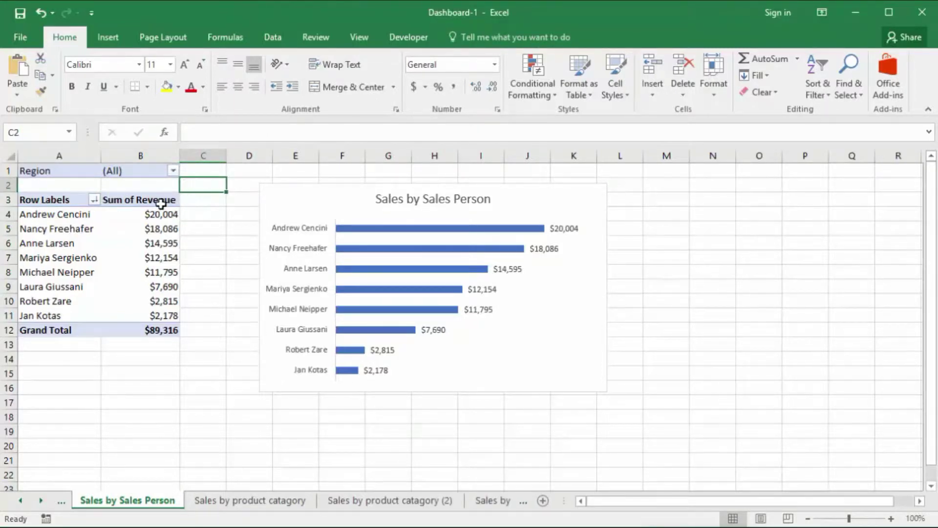
{"action": "left_click", "coordinate": [144, 199]}
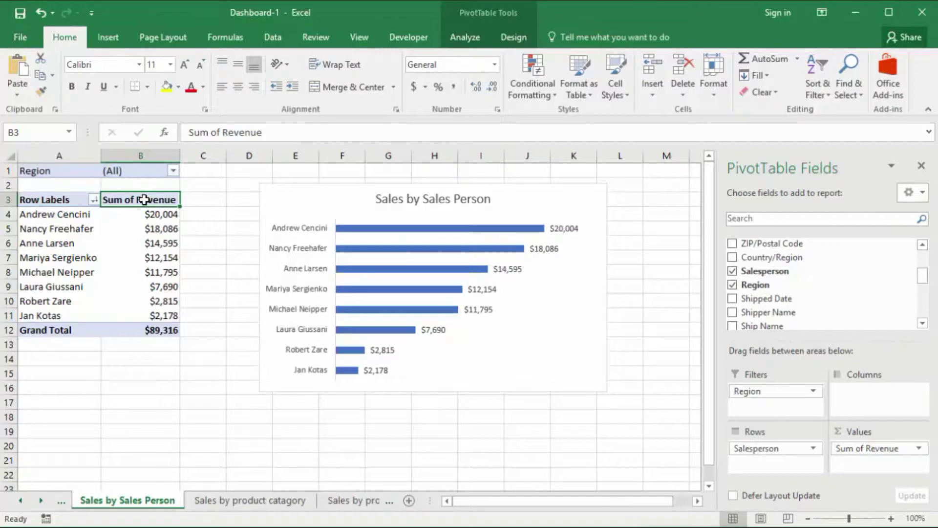
{"action": "mouse_move", "coordinate": [140, 214]}
{"action": "mouse_move", "coordinate": [162, 245]}
{"action": "left_click", "coordinate": [173, 170]}
{"action": "left_click", "coordinate": [34, 215]}
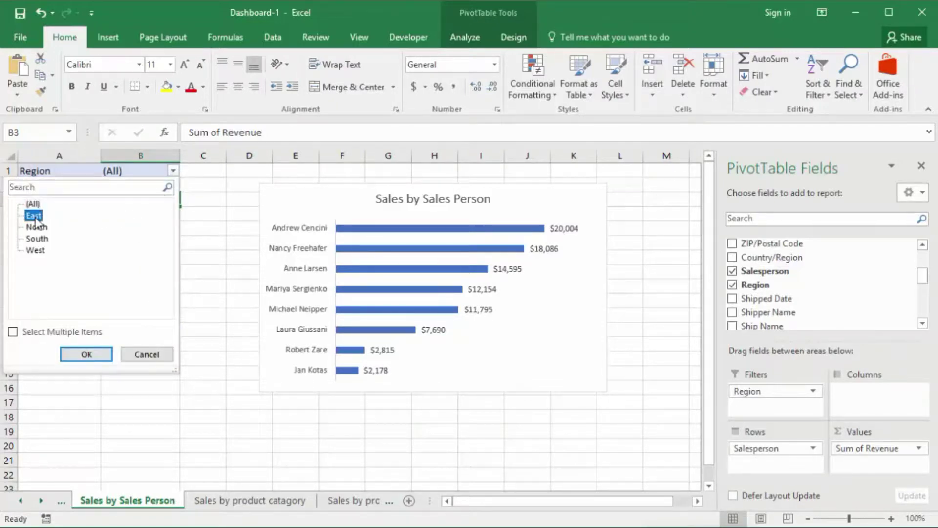
{"action": "left_click", "coordinate": [72, 351]}
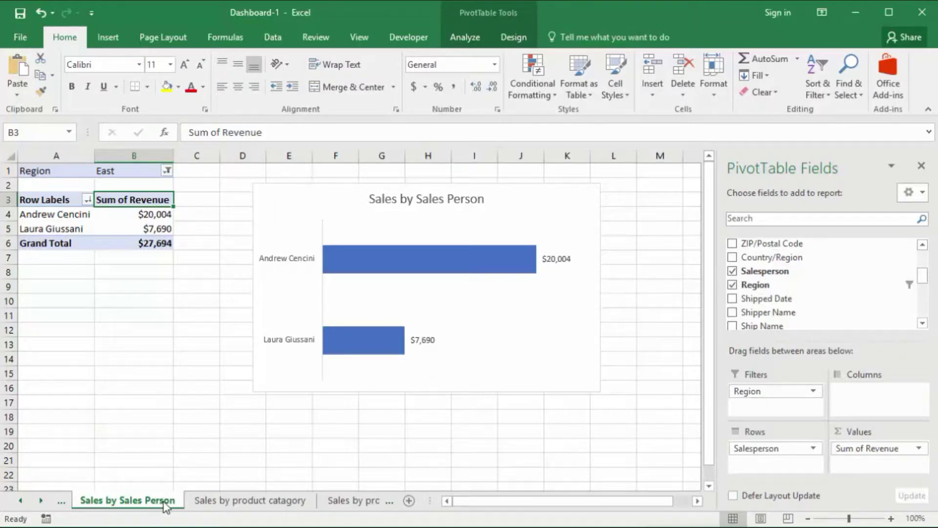
- Duplicate the Sales by Sales Person sheet and make Order Date the copy's only row field, without Salesperson or Months
{"action": "left_click_drag", "start_coordinate": [164, 503], "coordinate": [211, 502]}
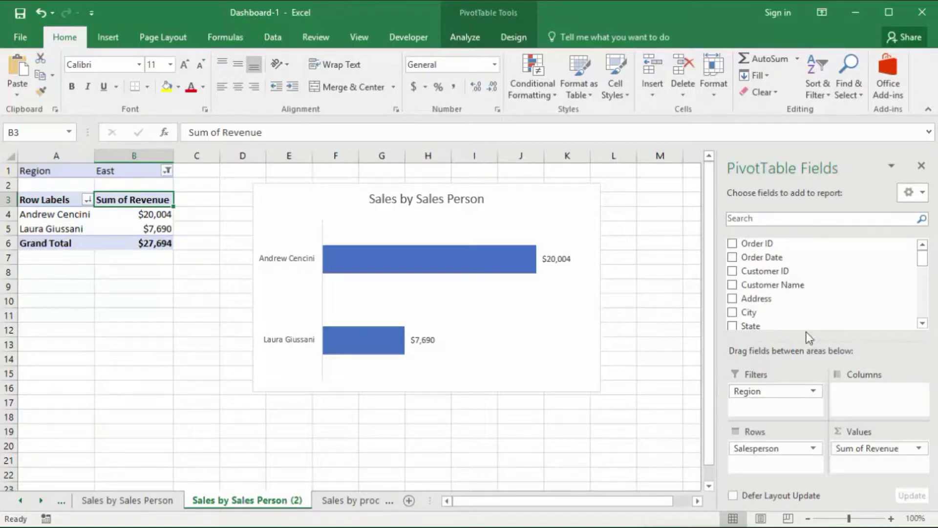
{"action": "left_click_drag", "start_coordinate": [767, 257], "coordinate": [772, 465]}
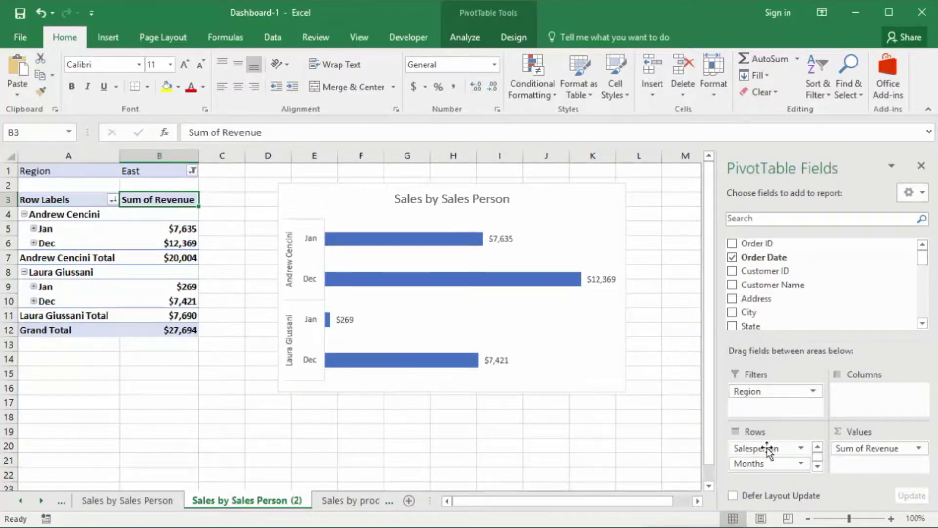
{"action": "left_click_drag", "start_coordinate": [767, 450], "coordinate": [666, 455]}
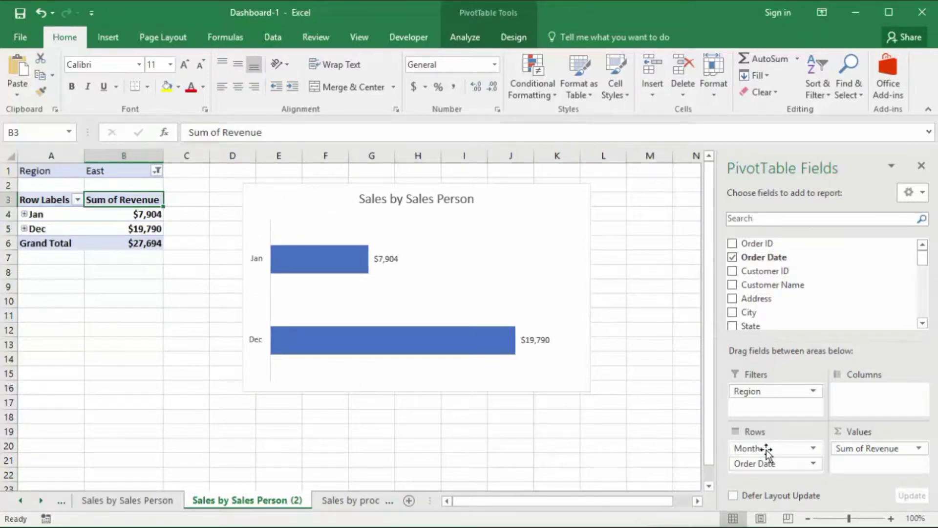
{"action": "left_click_drag", "start_coordinate": [766, 451], "coordinate": [664, 452]}
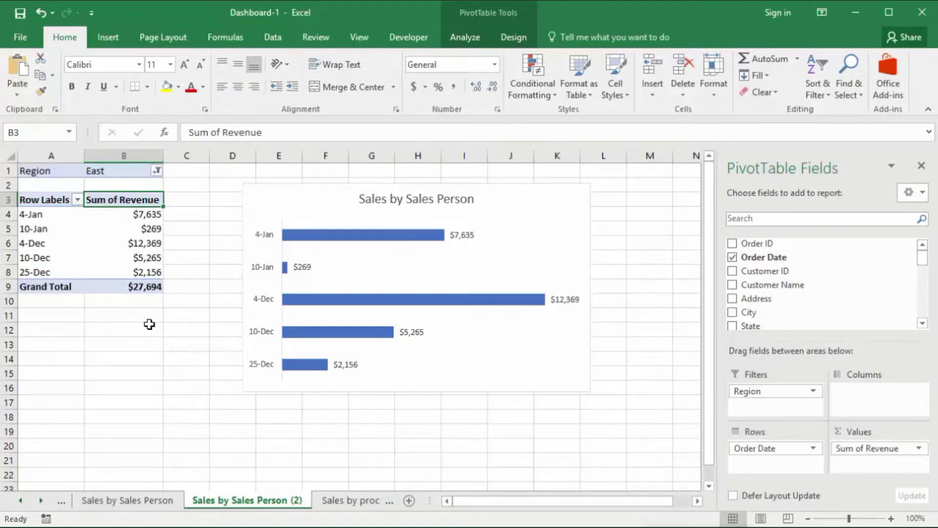
- Group the Order Date row labels on the Sales by Sales Person (2) sheet by Months and Years, without Days
{"action": "left_click", "coordinate": [462, 33]}
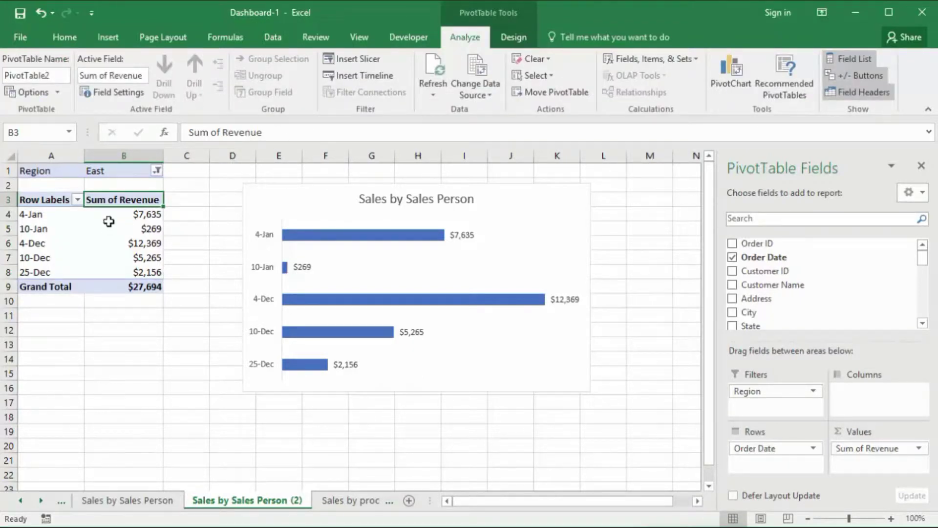
{"action": "left_click", "coordinate": [23, 214]}
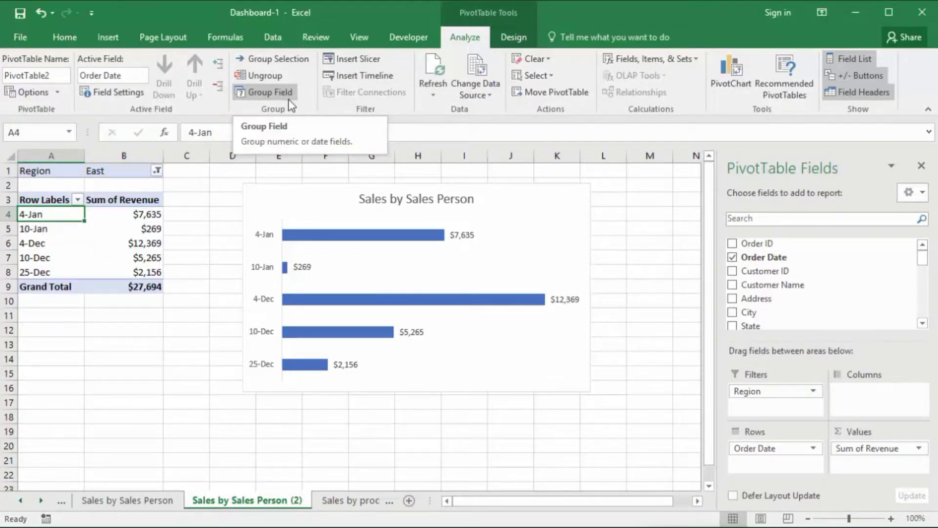
{"action": "left_click", "coordinate": [289, 100]}
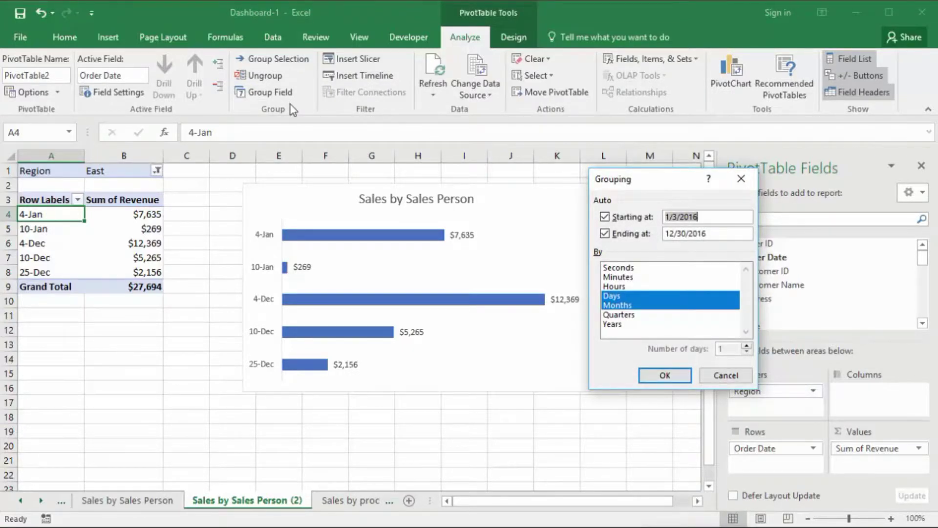
{"action": "left_click_drag", "start_coordinate": [662, 184], "coordinate": [520, 204]}
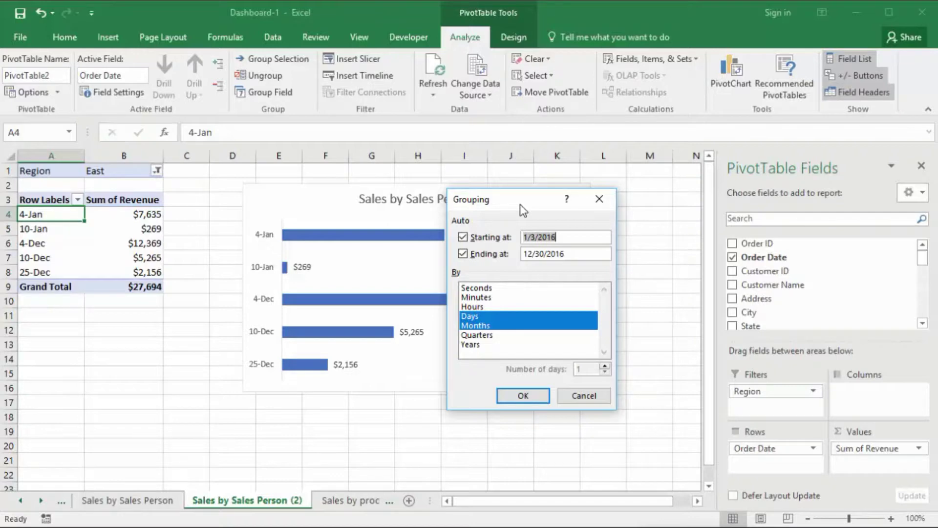
{"action": "left_click", "coordinate": [469, 324]}
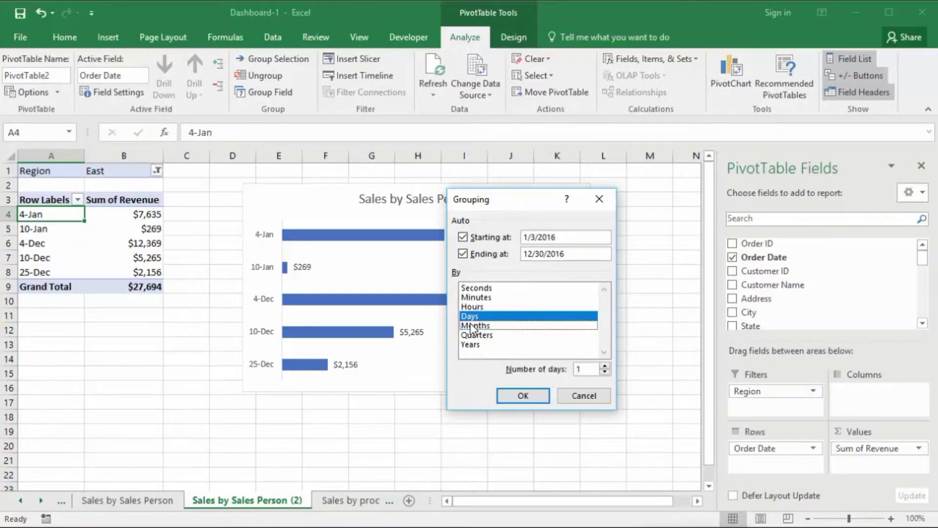
{"action": "left_click", "coordinate": [476, 325]}
{"action": "left_click", "coordinate": [473, 317]}
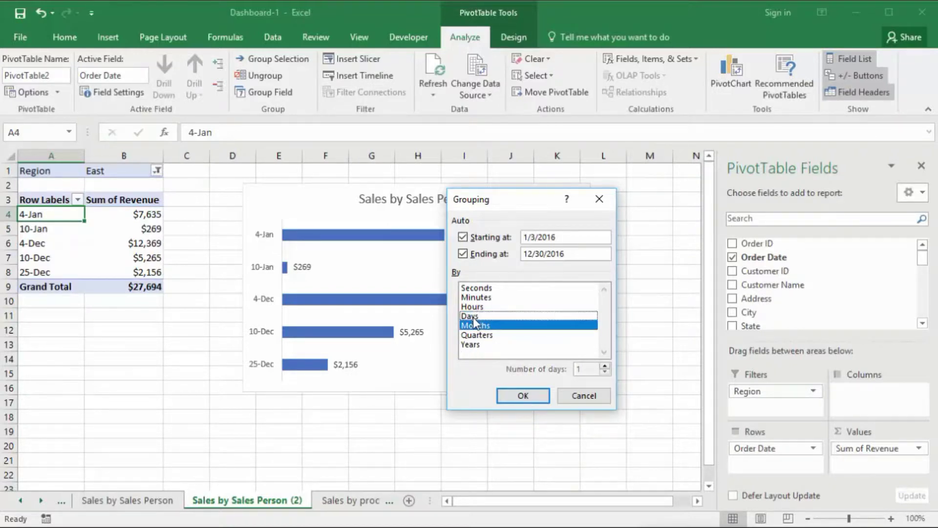
{"action": "left_click", "coordinate": [472, 345]}
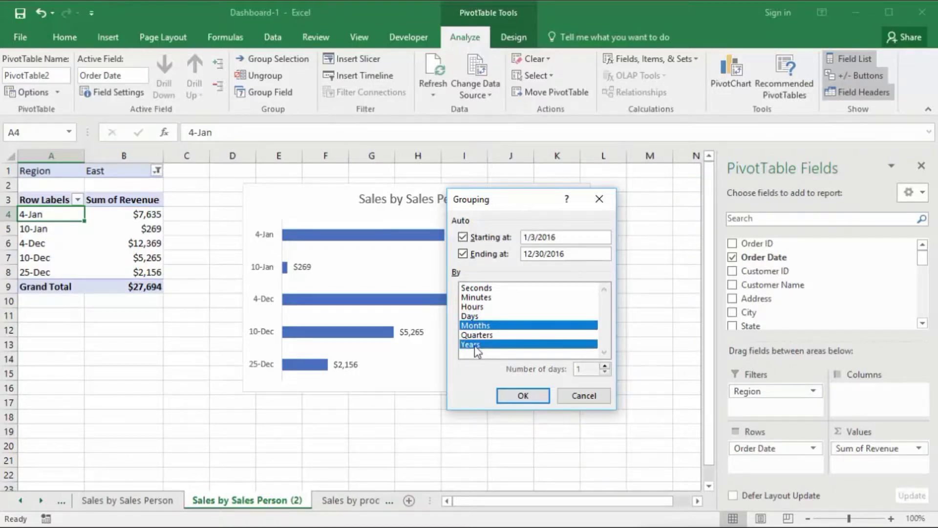
{"action": "left_click", "coordinate": [516, 396]}
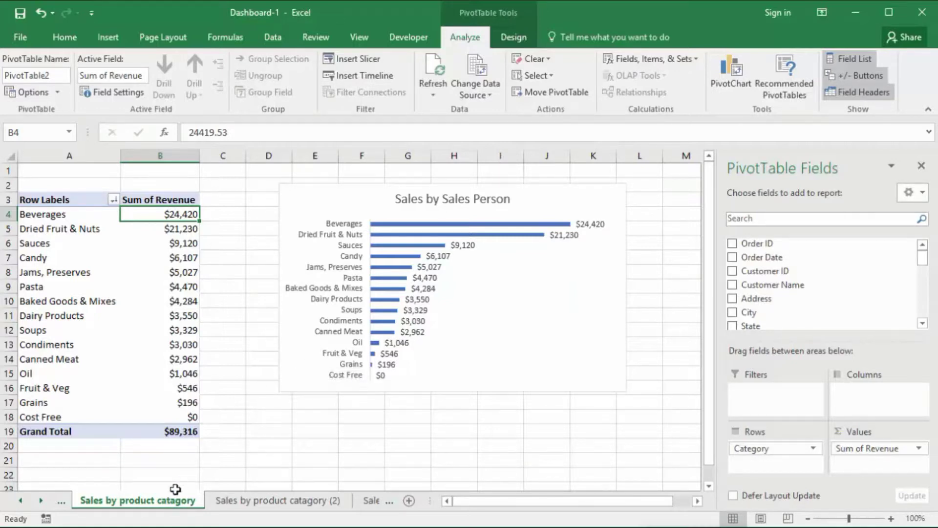
- Duplicate the Sales by product catagory sheet and replace the copy's pivot fields with only Revenue as the row field
{"action": "left_click", "coordinate": [220, 500]}
{"action": "left_click", "coordinate": [139, 500]}
{"action": "left_click_drag", "start_coordinate": [205, 503], "coordinate": [206, 503]}
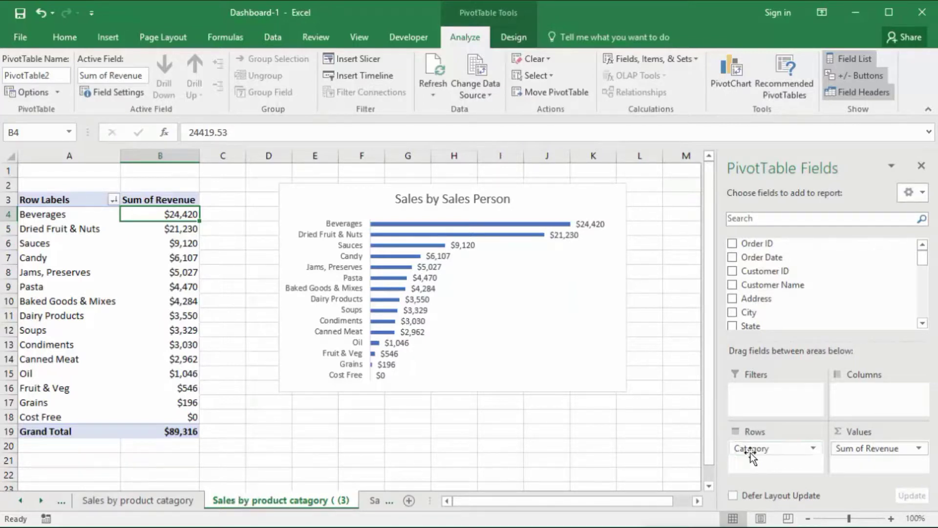
{"action": "left_click_drag", "start_coordinate": [751, 448], "coordinate": [645, 457]}
{"action": "left_click_drag", "start_coordinate": [879, 448], "coordinate": [593, 442]}
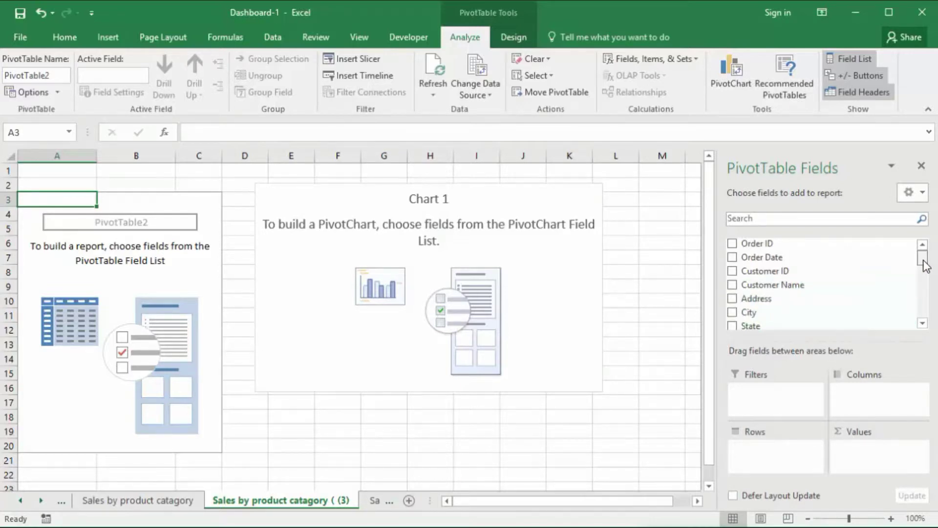
{"action": "left_click_drag", "start_coordinate": [923, 259], "coordinate": [923, 309]}
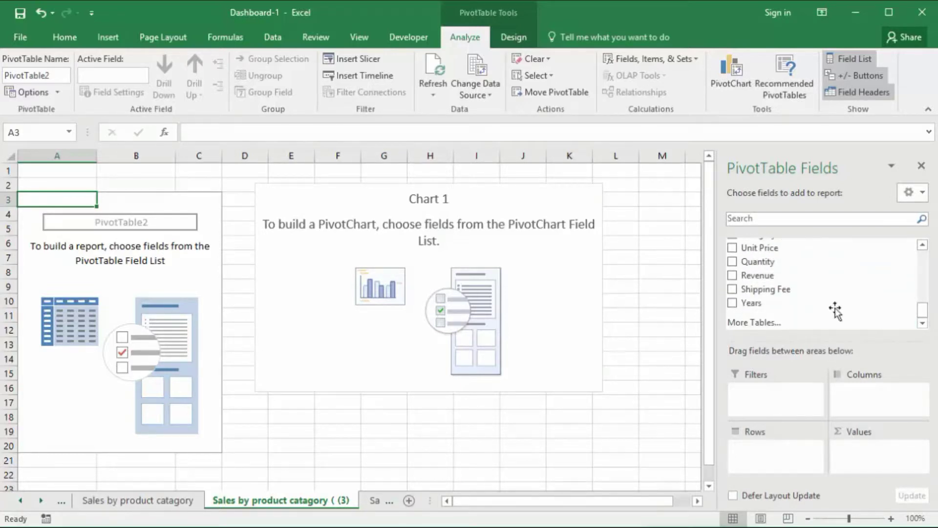
{"action": "left_click_drag", "start_coordinate": [762, 276], "coordinate": [758, 451]}
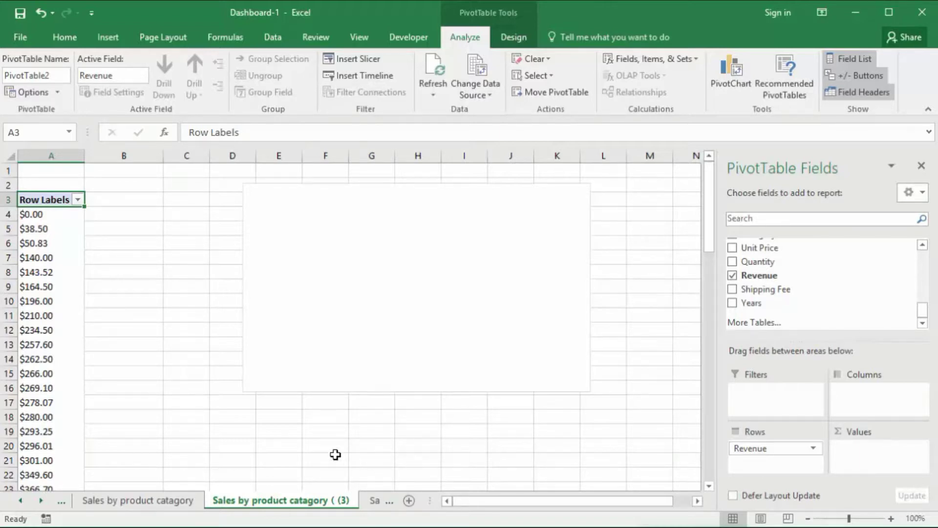
- Group the Revenue row labels in intervals of 1000 and add Revenue to the pivot table's values
{"action": "left_click", "coordinate": [46, 217]}
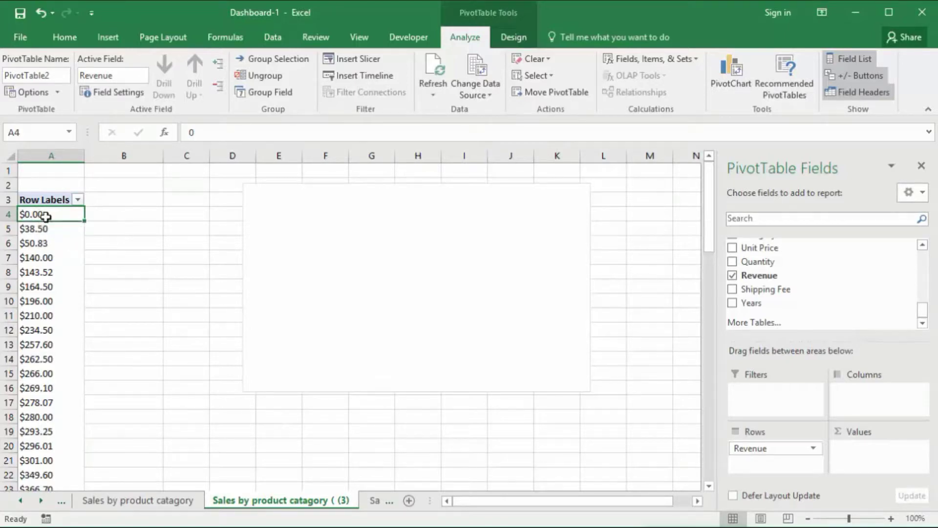
{"action": "right_click", "coordinate": [46, 217]}
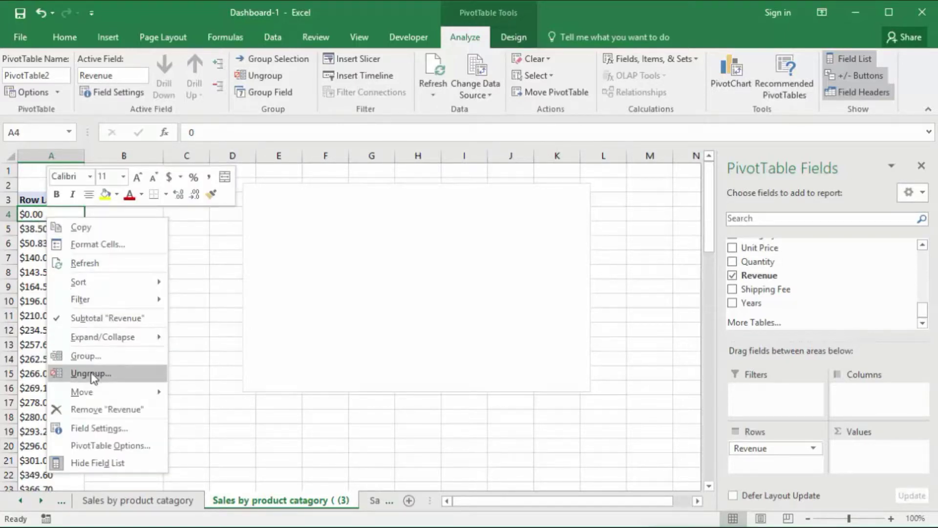
{"action": "left_click", "coordinate": [95, 359]}
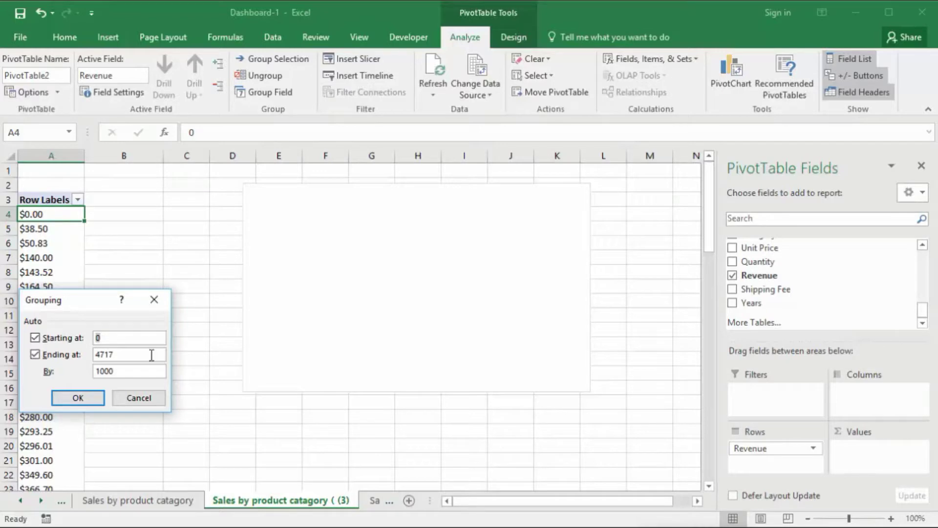
{"action": "left_click", "coordinate": [78, 398]}
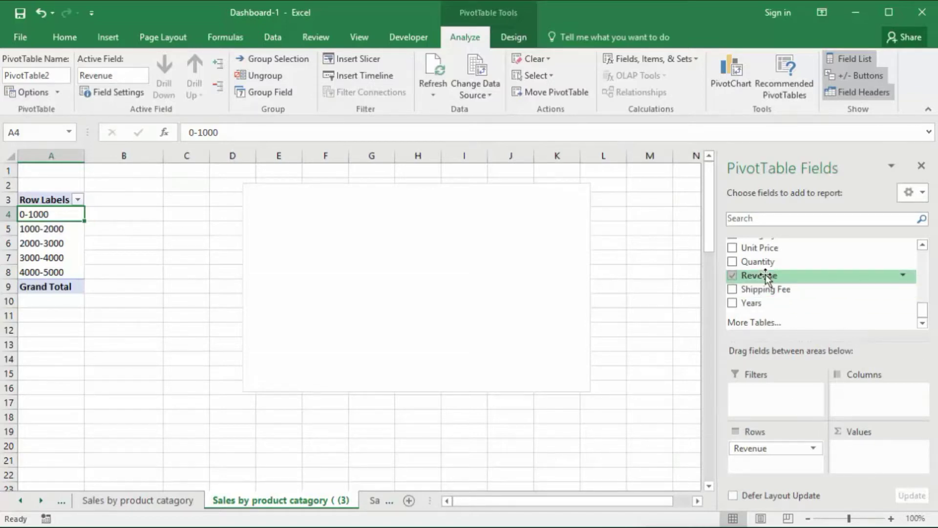
{"action": "left_click_drag", "start_coordinate": [766, 275], "coordinate": [870, 449]}
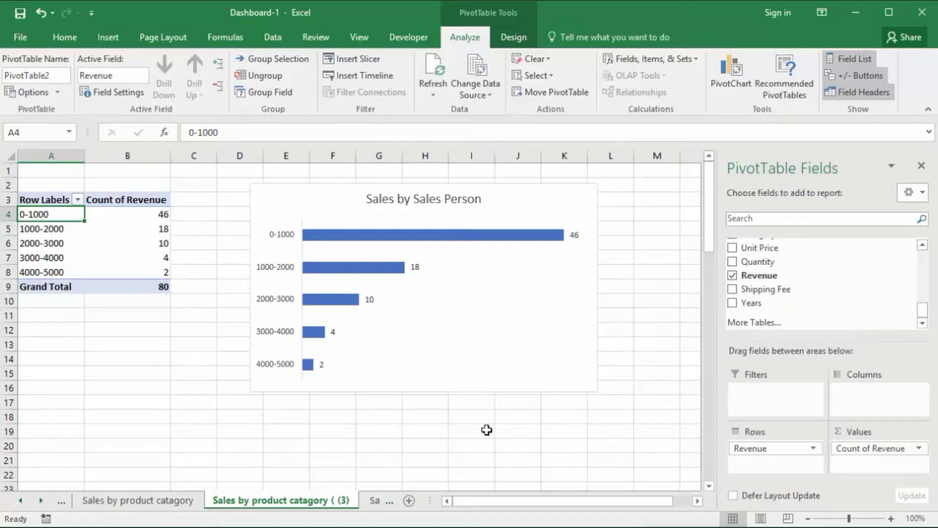
- Insert a new blank worksheet and hide its gridlines
{"action": "left_click", "coordinate": [407, 502]}
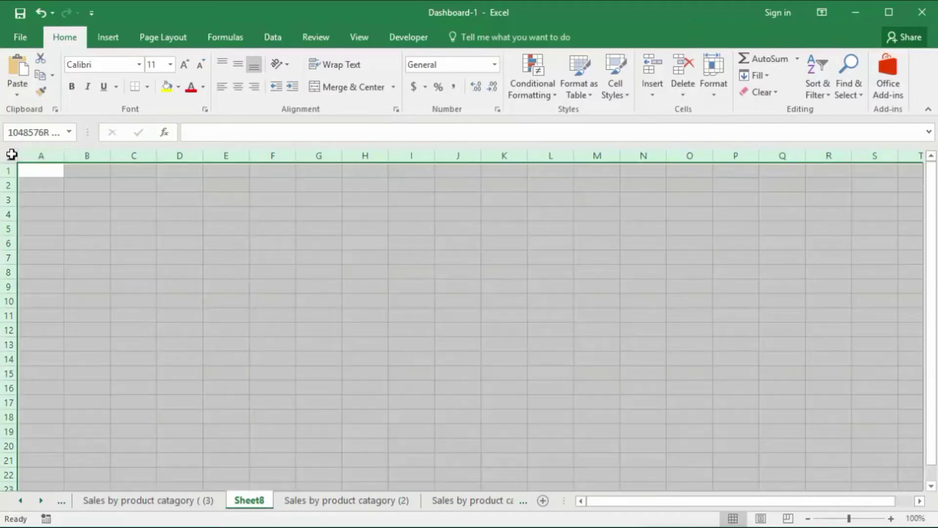
{"action": "left_click", "coordinate": [10, 155]}
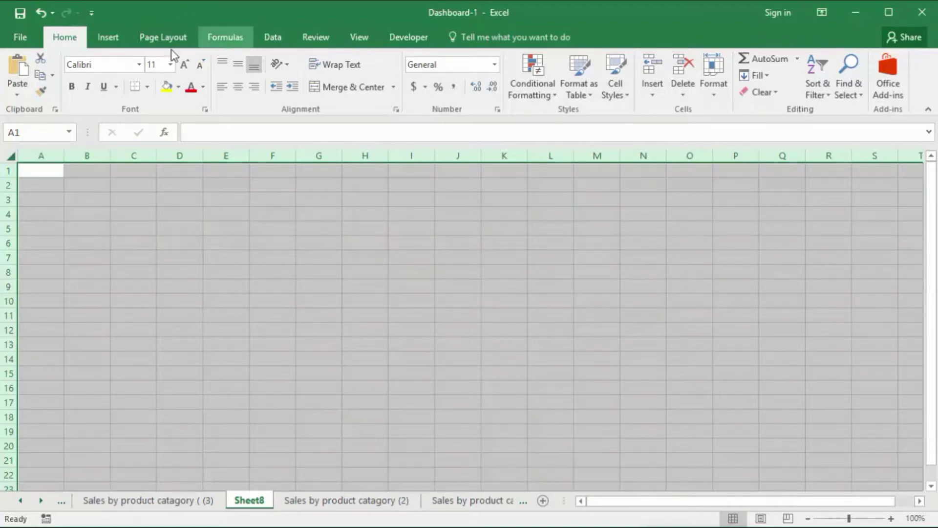
{"action": "left_click", "coordinate": [111, 44]}
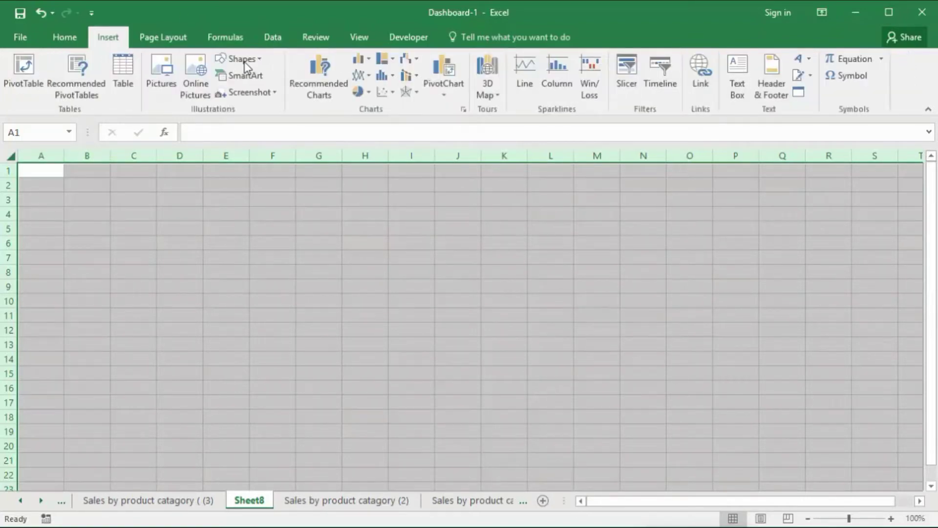
{"action": "left_click", "coordinate": [184, 38]}
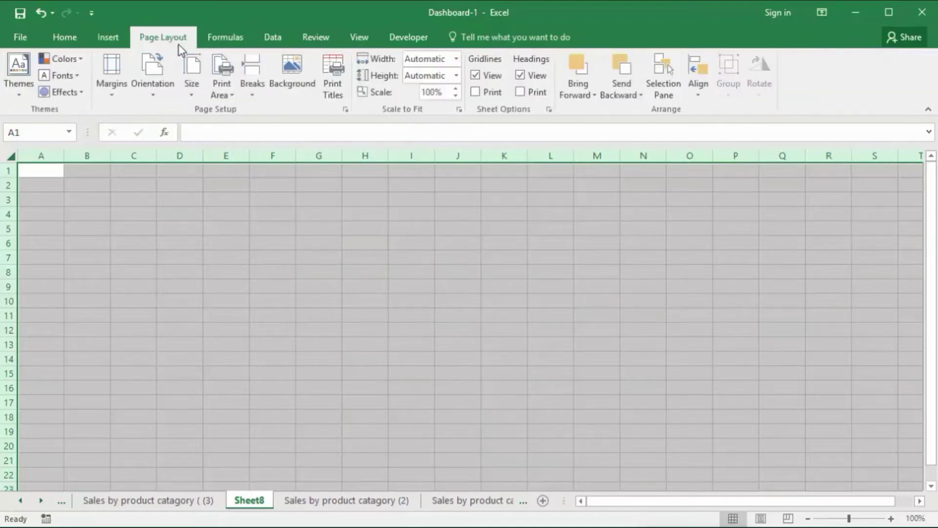
{"action": "left_click", "coordinate": [492, 77]}
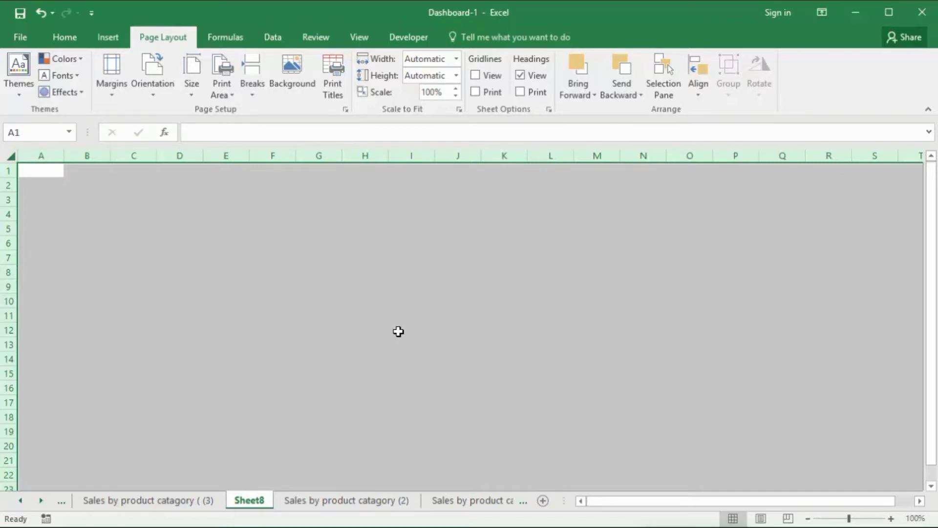
- Switch to the Dashboard-2 workbook and look over the Top 7 Customer and Sales Region charts on Sheet8
{"action": "left_click", "coordinate": [909, 15]}
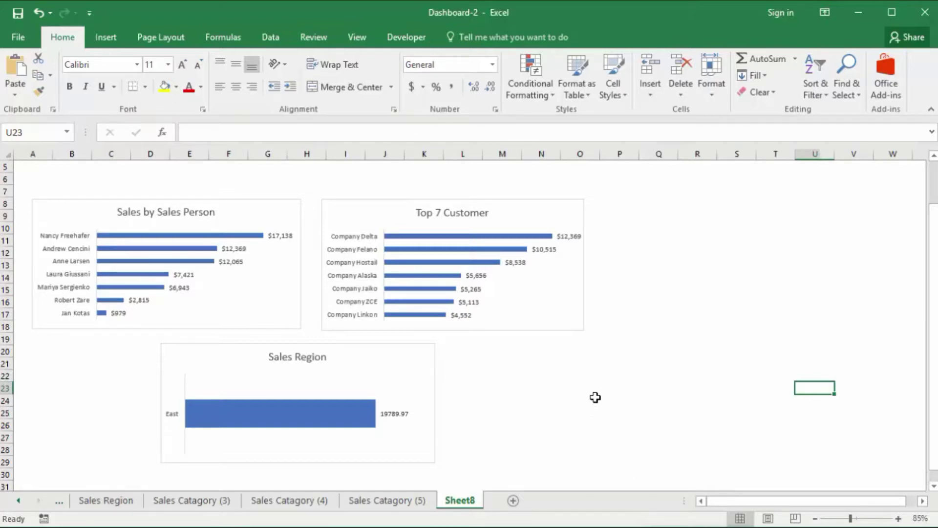
{"action": "scroll", "coordinate": [595, 397], "scroll_direction": "up", "scroll_amount": 1, "text": "ctrl"}
{"action": "scroll", "coordinate": [595, 397], "scroll_direction": "down", "scroll_amount": 1, "text": "ctrl"}
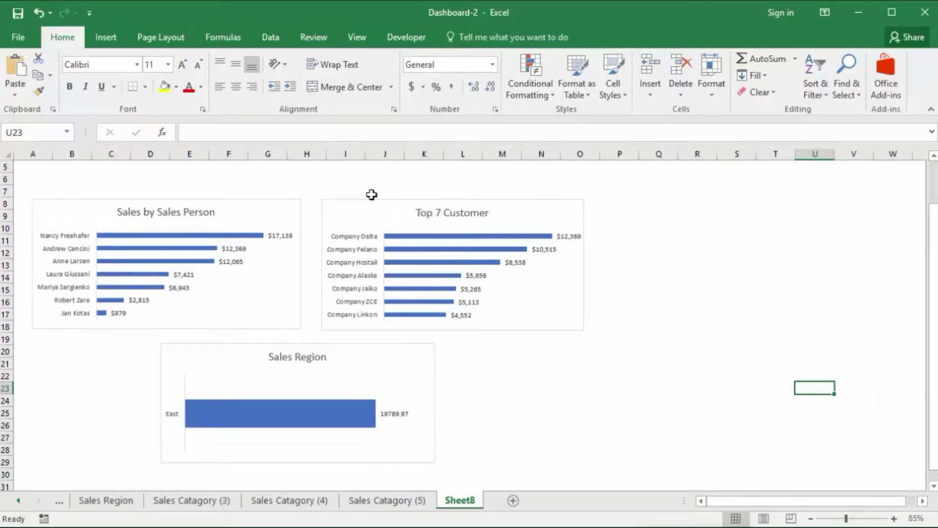
{"action": "left_click", "coordinate": [371, 200]}
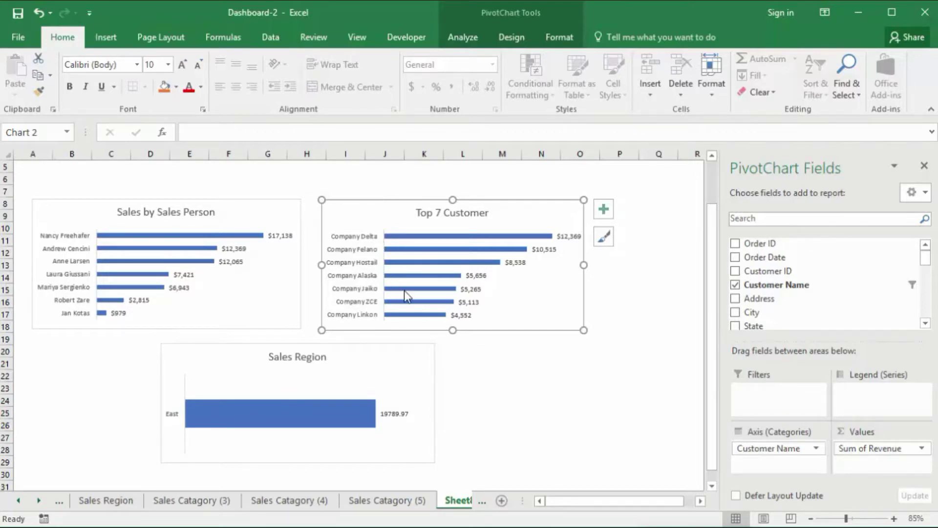
{"action": "mouse_move", "coordinate": [404, 290]}
{"action": "key", "text": "Tab"}
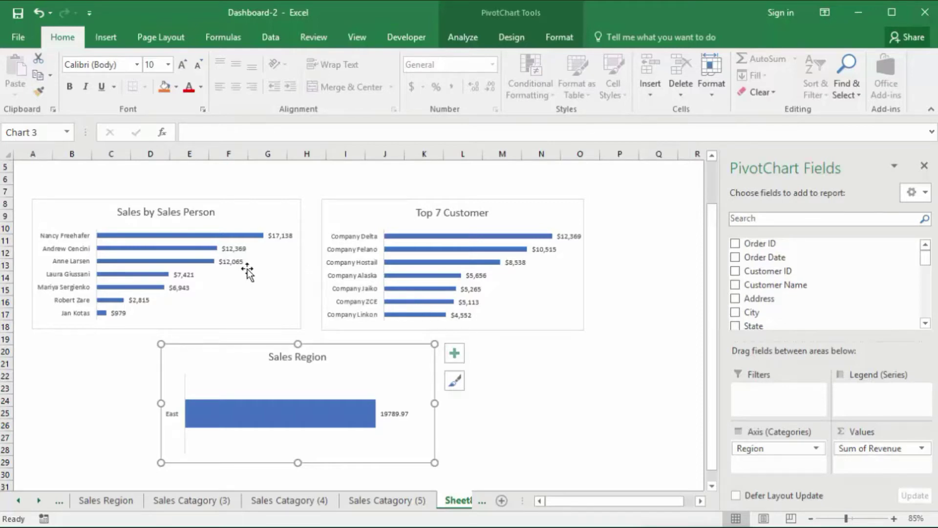
- Set the Sales by Sales Person chart's height to 2" and its width to 3.5"
{"action": "left_click", "coordinate": [216, 199]}
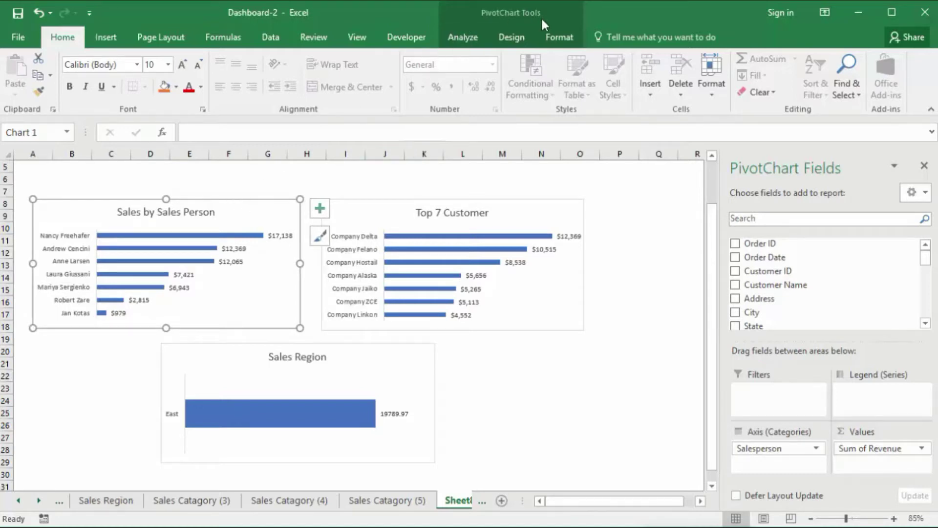
{"action": "left_click", "coordinate": [556, 34]}
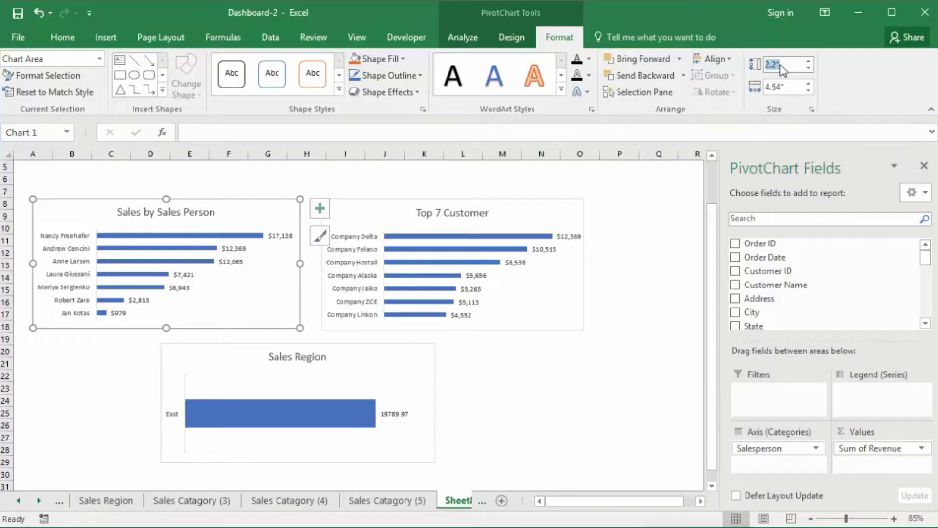
{"action": "double_click", "coordinate": [781, 65]}
{"action": "type", "text": "2"}
{"action": "key", "text": "Return"}
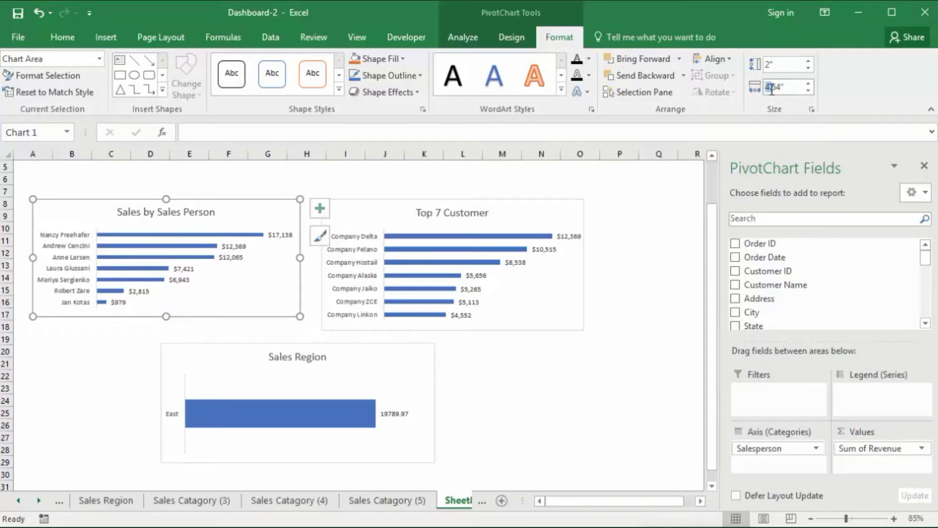
{"action": "double_click", "coordinate": [781, 87]}
{"action": "type", "text": "3.5"}
{"action": "key", "text": "Return"}
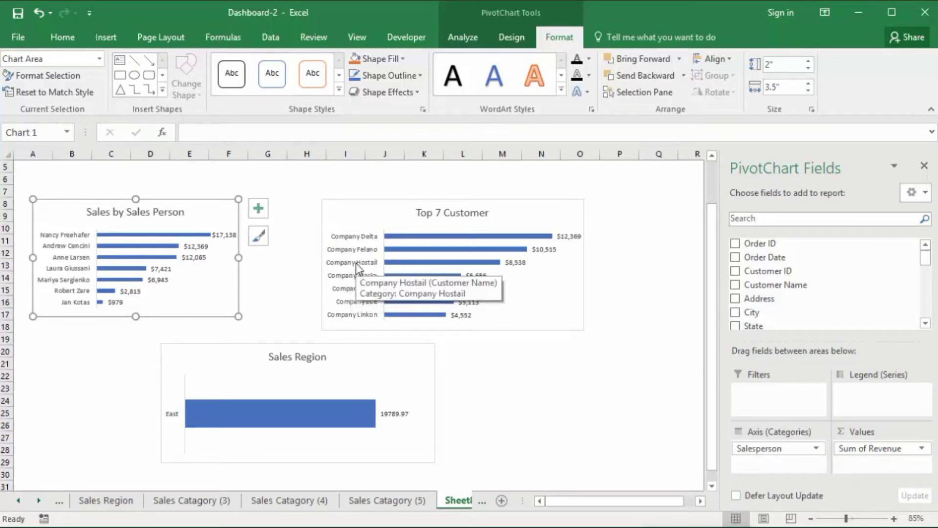
- Add the Top 7 Customer and Sales Region charts to the selection and size all three to 2" high and 3.5" wide
{"action": "left_click", "coordinate": [353, 204], "text": "ctrl"}
{"action": "left_click", "coordinate": [296, 345], "text": "ctrl"}
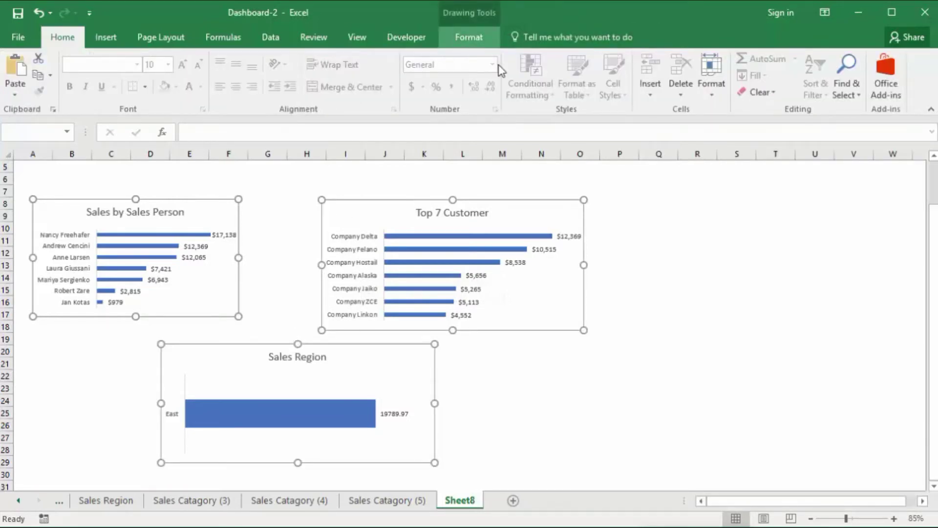
{"action": "left_click", "coordinate": [477, 39]}
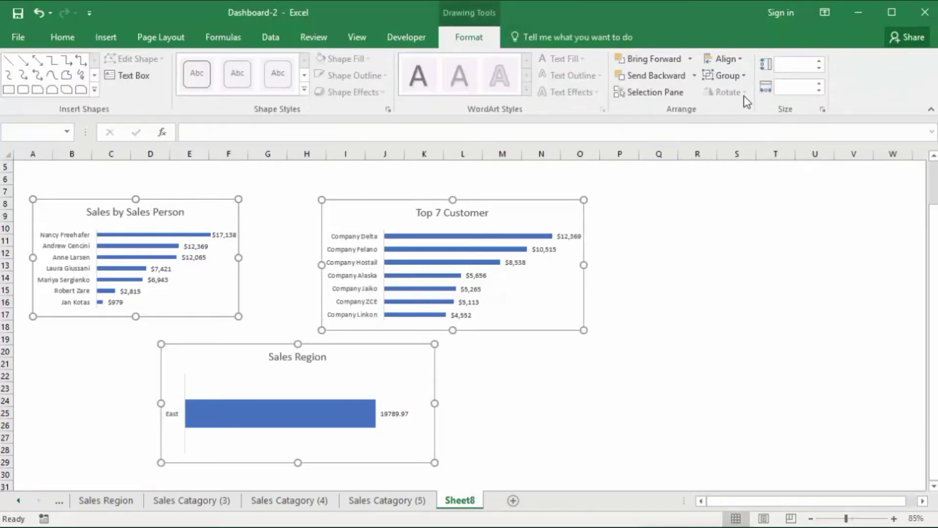
{"action": "left_click", "coordinate": [790, 66]}
{"action": "type", "text": "2"}
{"action": "left_click", "coordinate": [788, 89]}
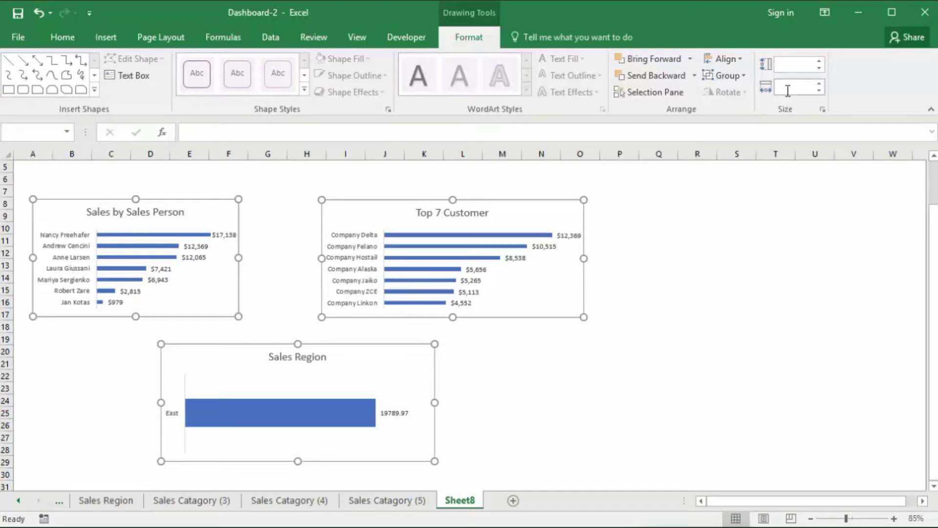
{"action": "type", "text": "3.5"}
{"action": "key", "text": "Return"}
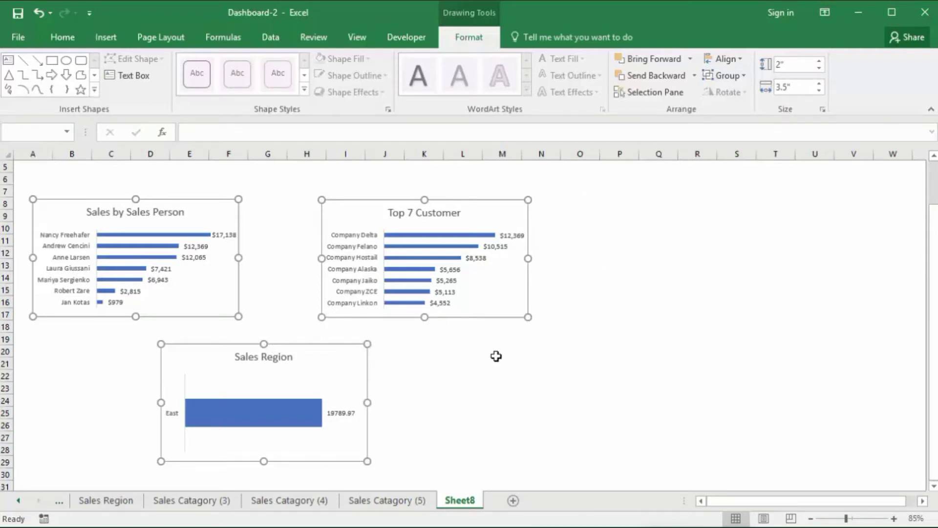
{"action": "scroll", "coordinate": [522, 362], "scroll_direction": "up", "scroll_amount": 1}
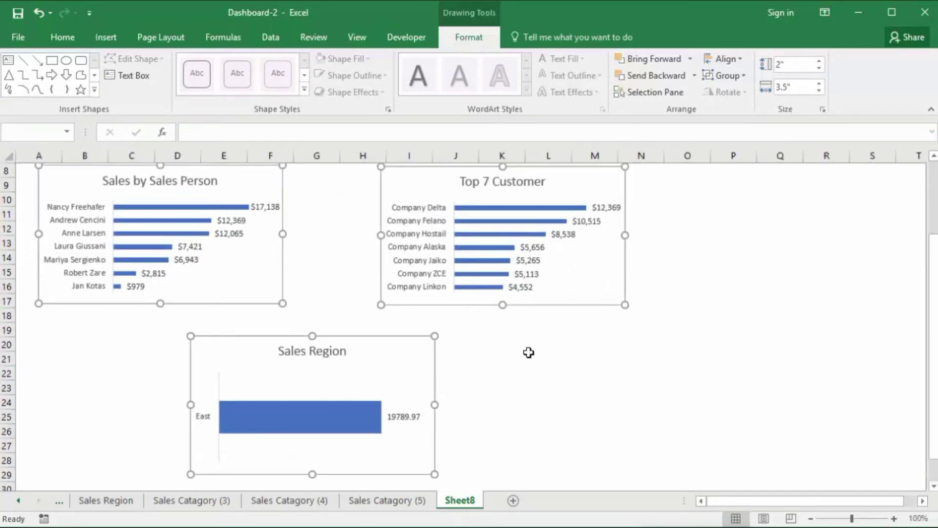
- Insert Salesperson and Region slicers for the Sales by Sales Person chart and place them side by side beside the Top 7 Customer chart
{"action": "scroll", "coordinate": [933, 286], "scroll_direction": "up", "scroll_amount": 1}
{"action": "left_click", "coordinate": [549, 397]}
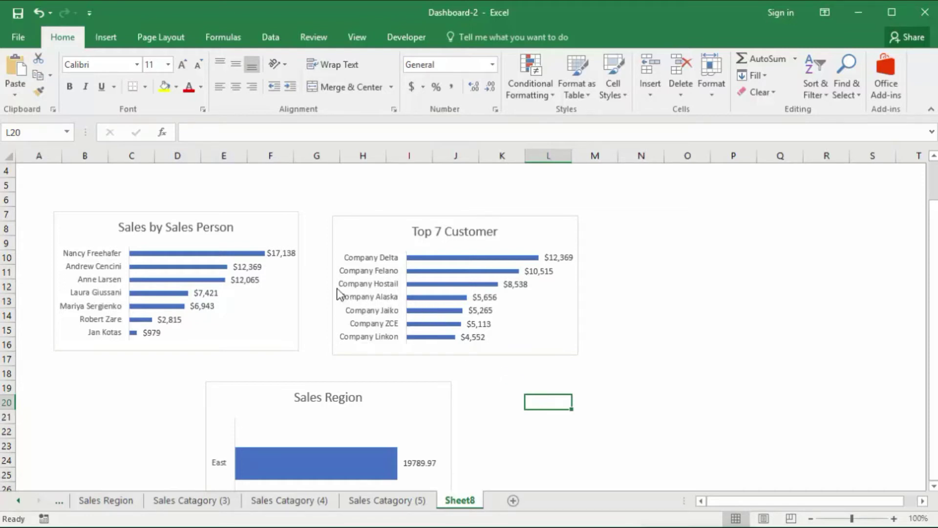
{"action": "left_click", "coordinate": [247, 215]}
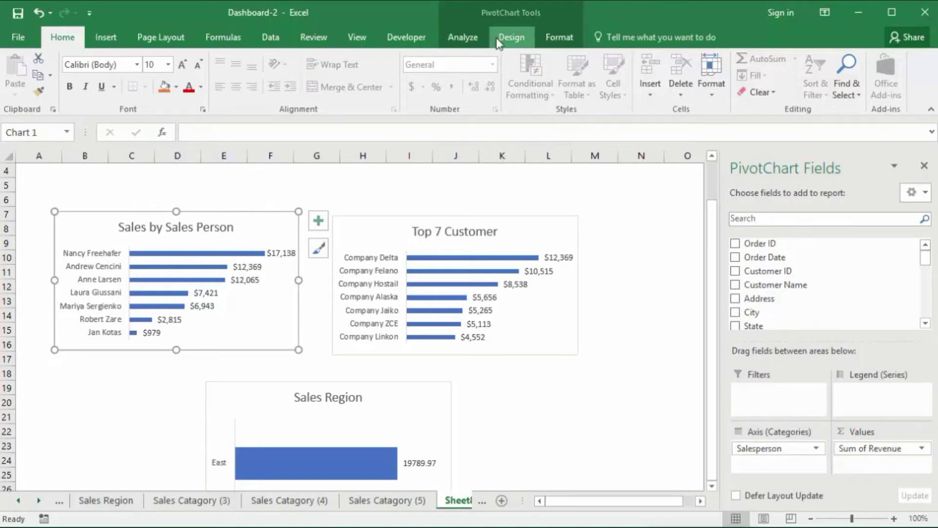
{"action": "left_click", "coordinate": [124, 38]}
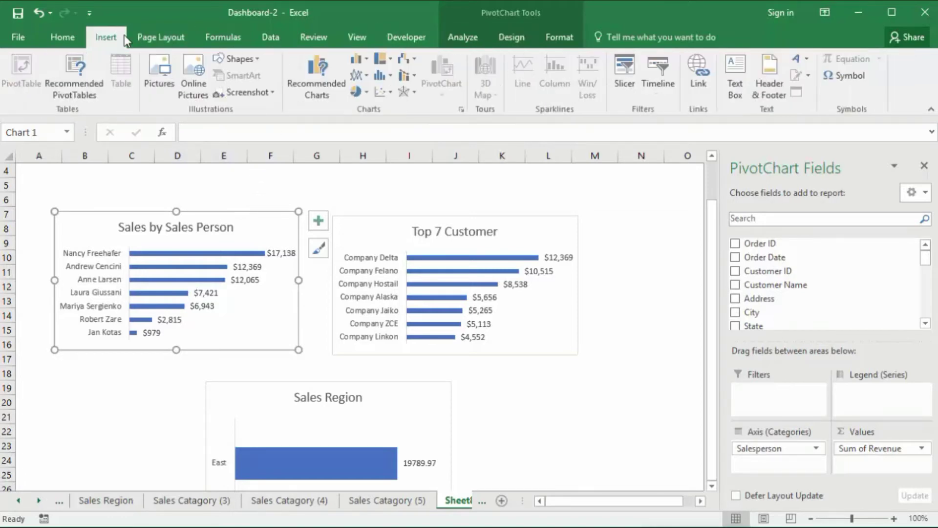
{"action": "left_click", "coordinate": [627, 67]}
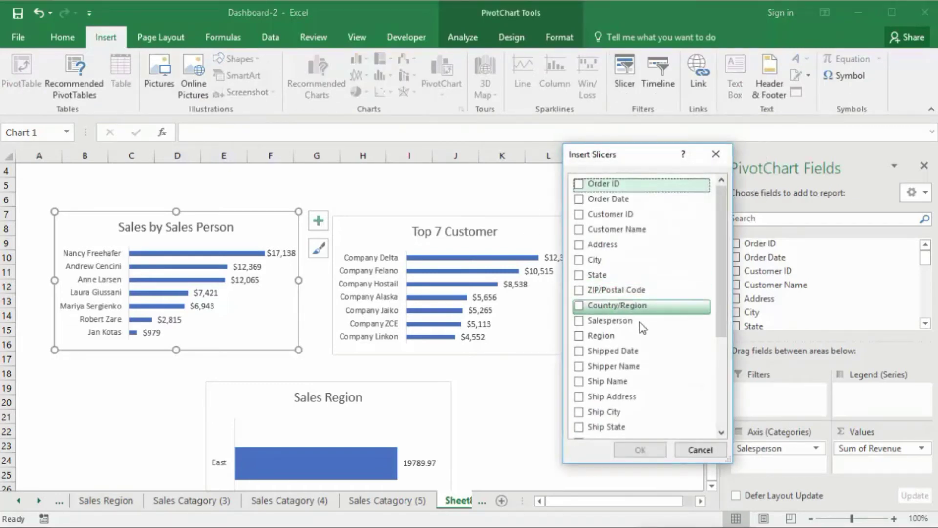
{"action": "left_click", "coordinate": [605, 320]}
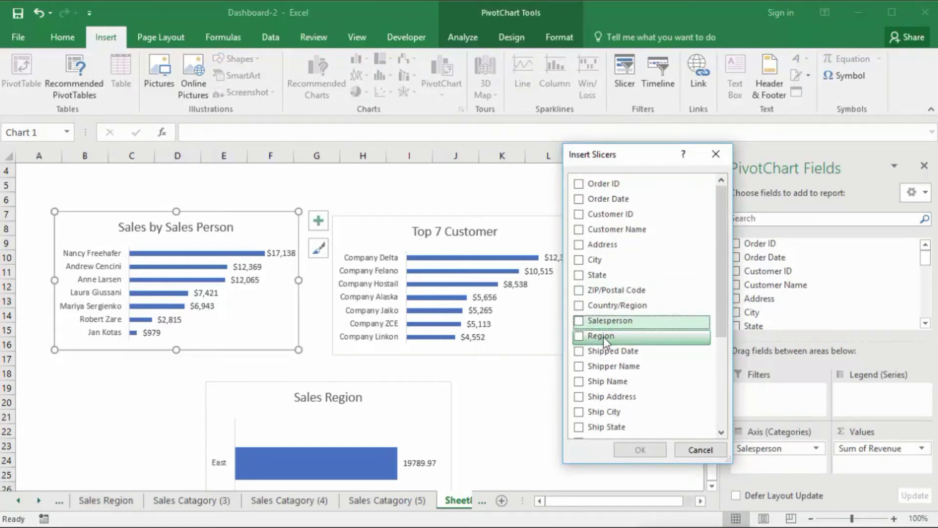
{"action": "left_click", "coordinate": [582, 336]}
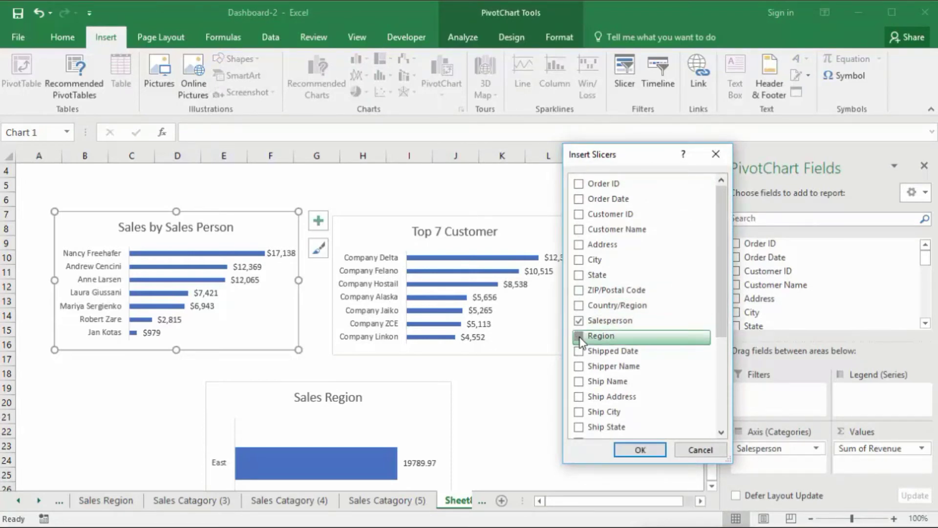
{"action": "left_click", "coordinate": [640, 450]}
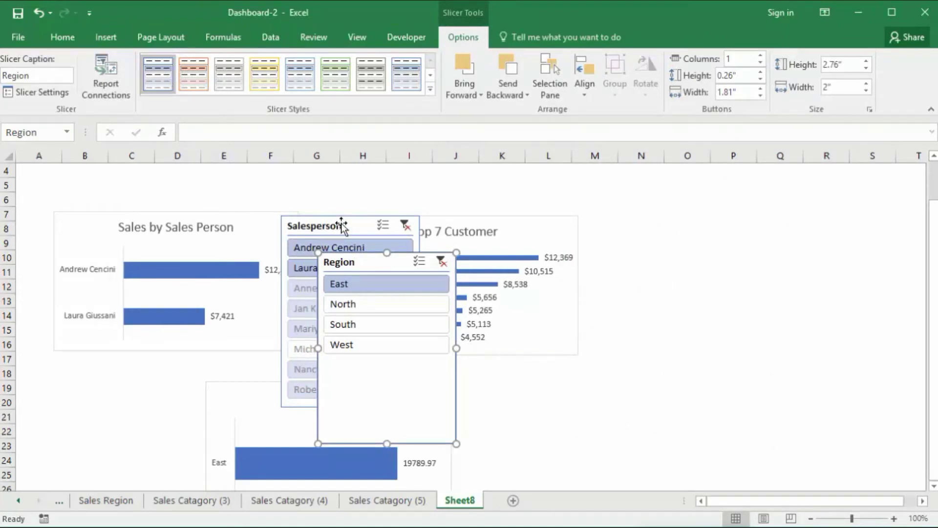
{"action": "left_click_drag", "start_coordinate": [342, 225], "coordinate": [652, 196]}
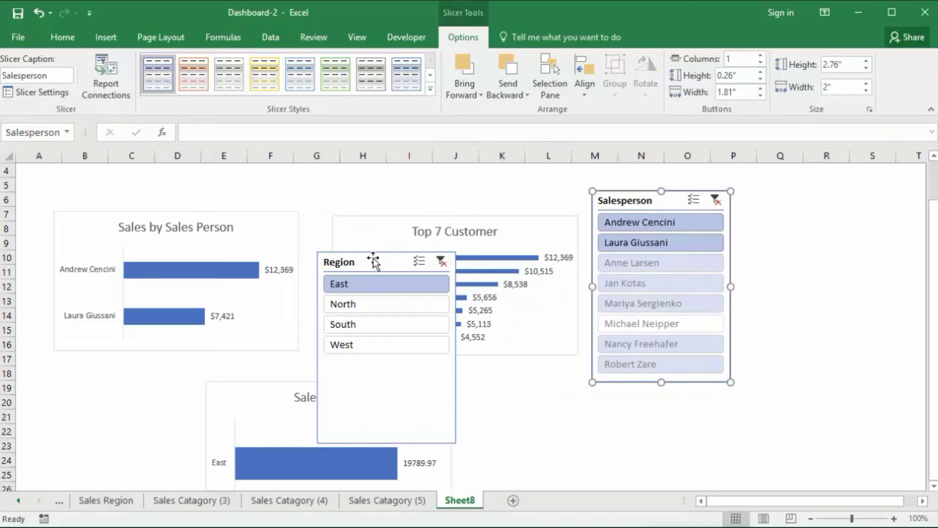
{"action": "left_click_drag", "start_coordinate": [359, 268], "coordinate": [775, 209]}
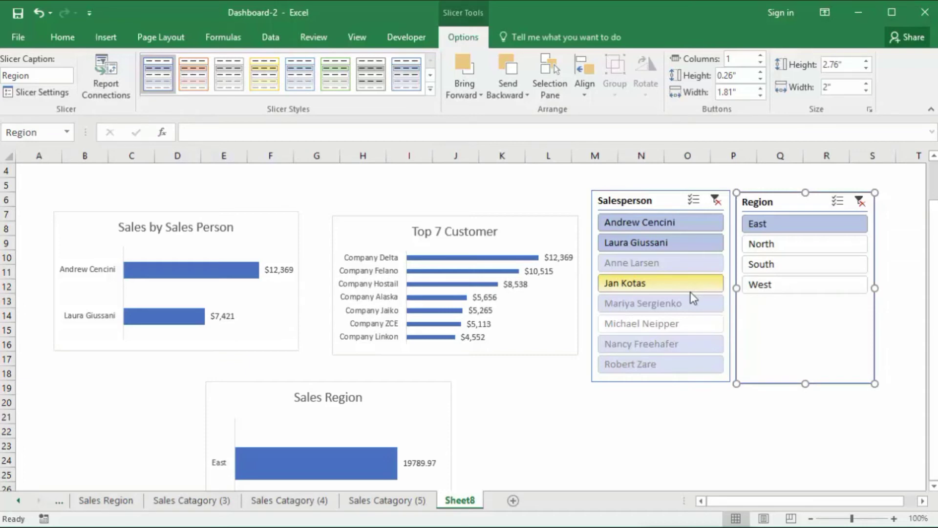
- Filter the Sales by Sales Person chart by each of the first three salespersons in turn with the Salesperson slicer
{"action": "left_click", "coordinate": [649, 223]}
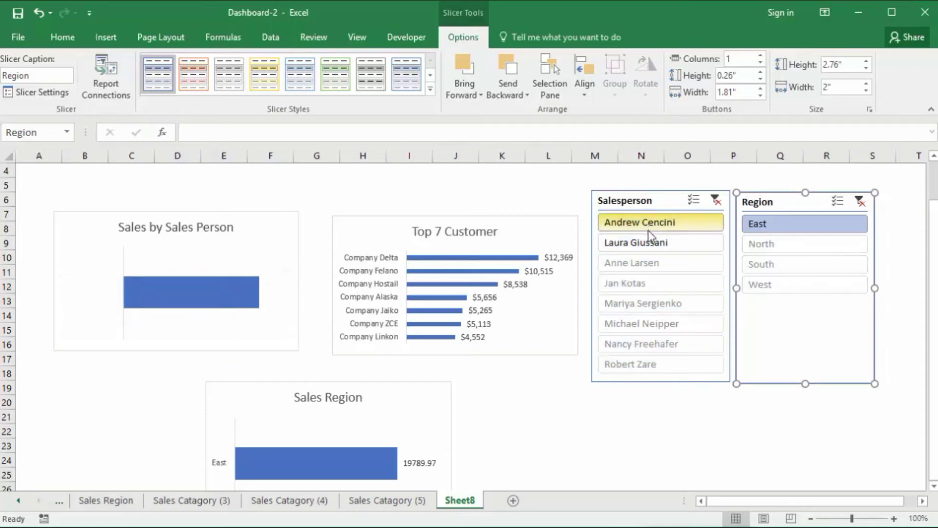
{"action": "left_click", "coordinate": [649, 243]}
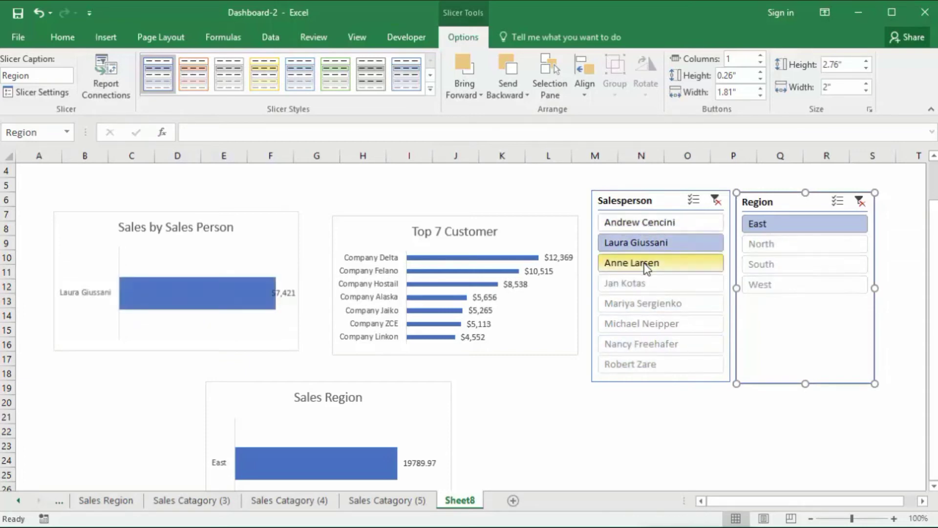
{"action": "left_click", "coordinate": [645, 263]}
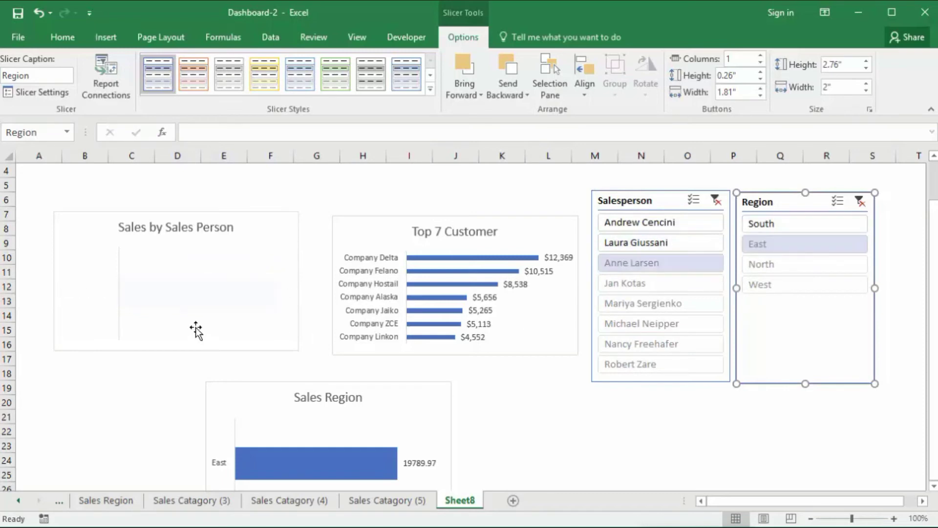
- Connect the Salesperson slicer to the Sales Catagory (3), (4), (5), Sales Region and Top 7 Customer pivot tables as well
{"action": "left_click", "coordinate": [655, 200]}
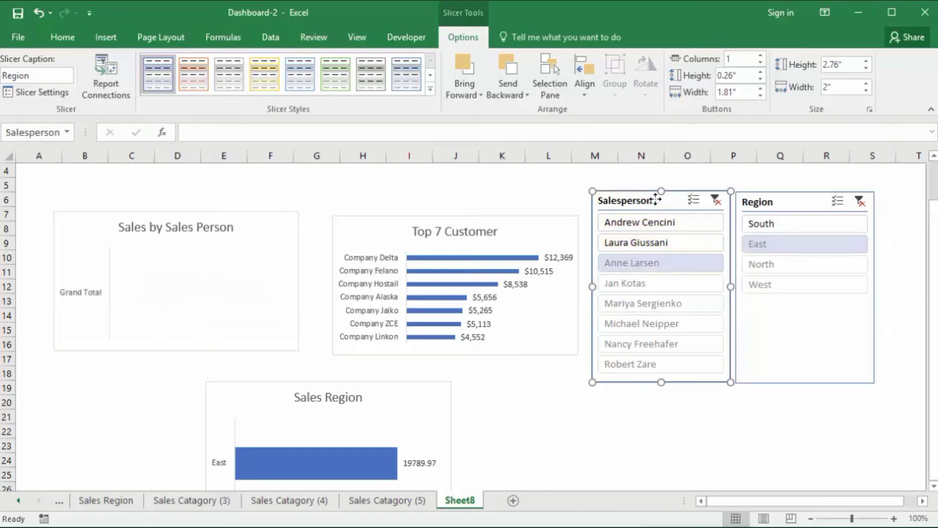
{"action": "right_click", "coordinate": [656, 200]}
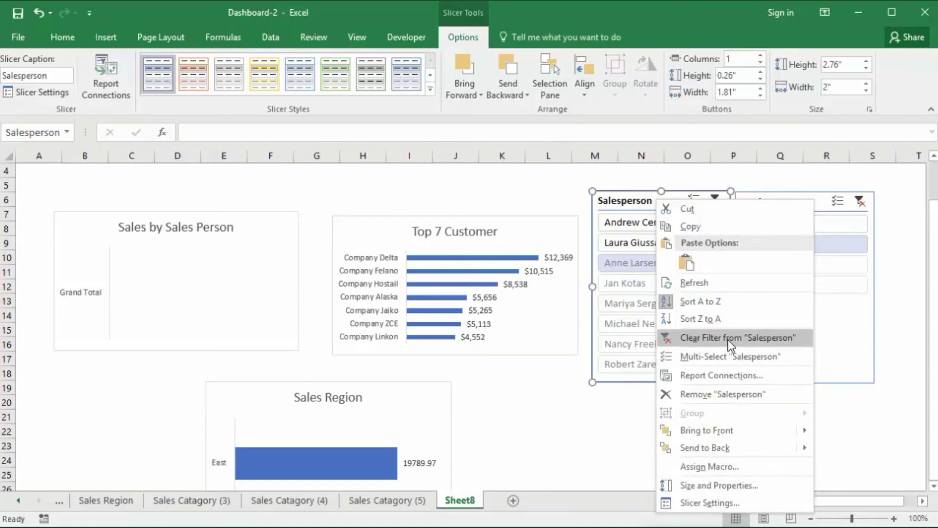
{"action": "left_click", "coordinate": [732, 375]}
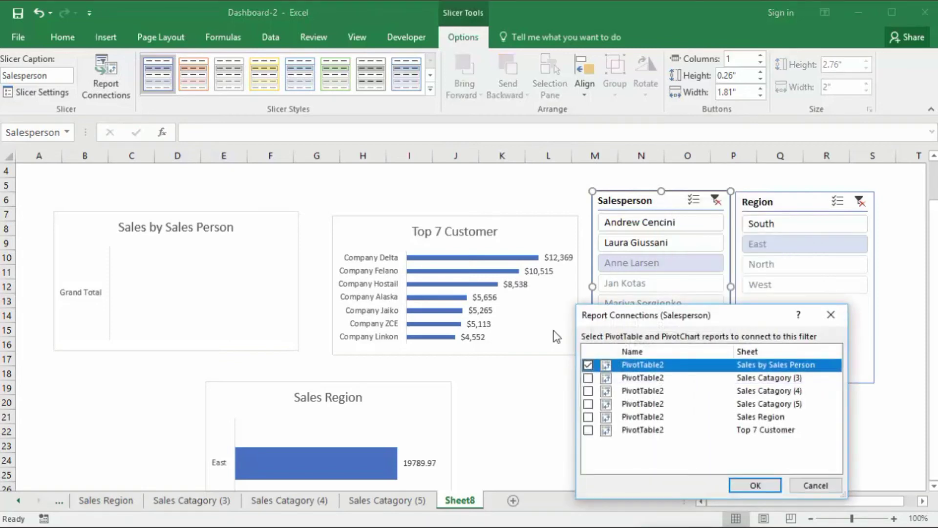
{"action": "left_click", "coordinate": [588, 378]}
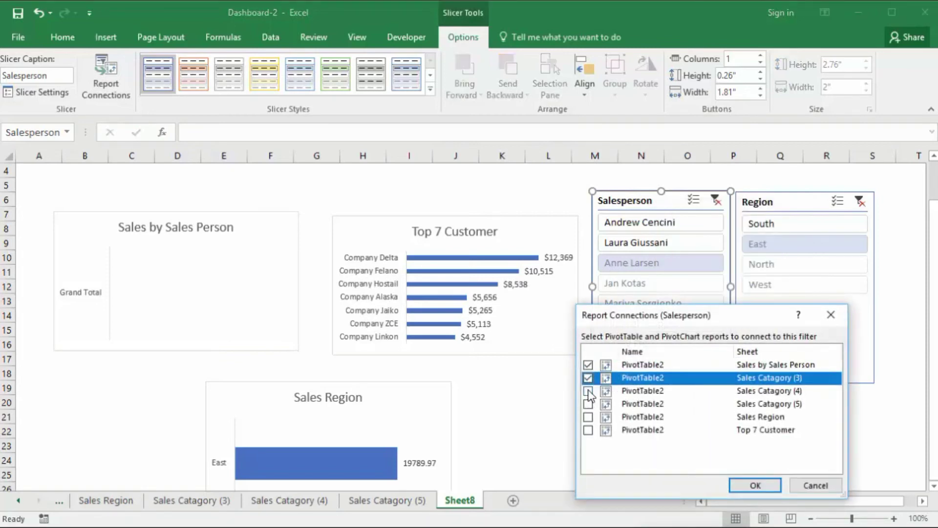
{"action": "left_click", "coordinate": [588, 391]}
{"action": "left_click", "coordinate": [587, 403]}
{"action": "left_click", "coordinate": [588, 417]}
{"action": "left_click", "coordinate": [587, 429]}
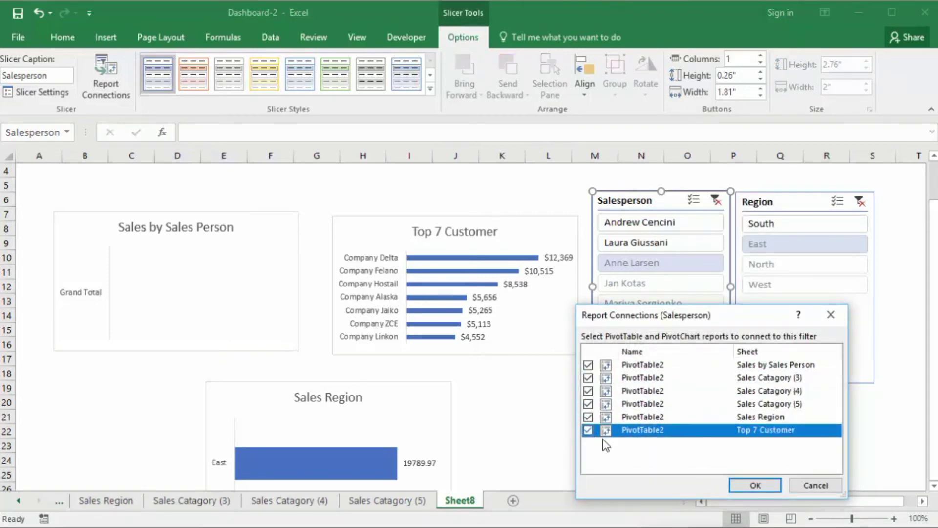
{"action": "left_click", "coordinate": [753, 485]}
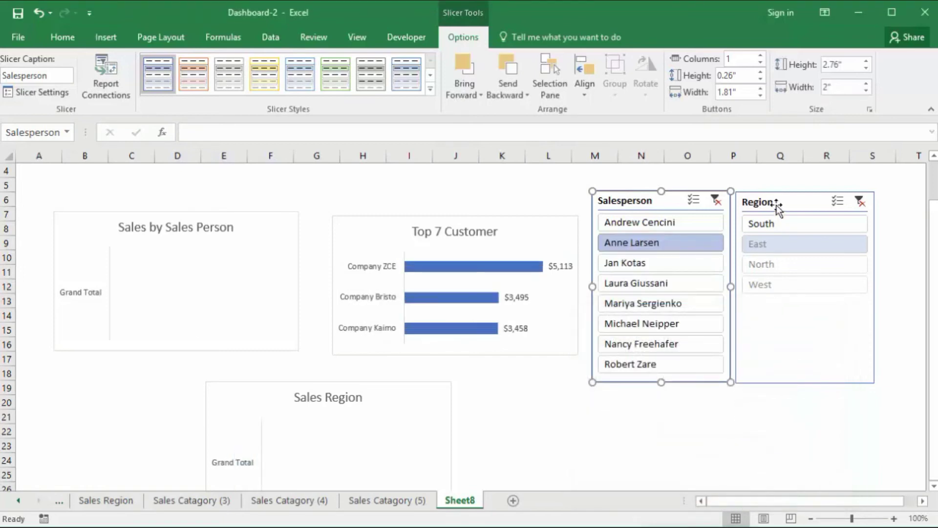
- Connect the Region slicer to the Sales Catagory (3), (4), (5), Sales Region and Top 7 Customer pivot tables as well
{"action": "left_click", "coordinate": [778, 208]}
{"action": "right_click", "coordinate": [777, 207]}
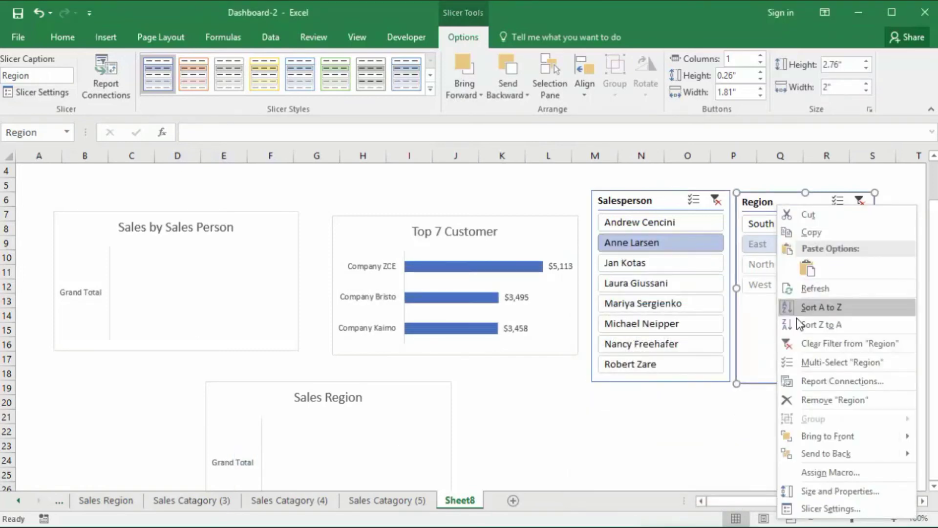
{"action": "left_click", "coordinate": [839, 386]}
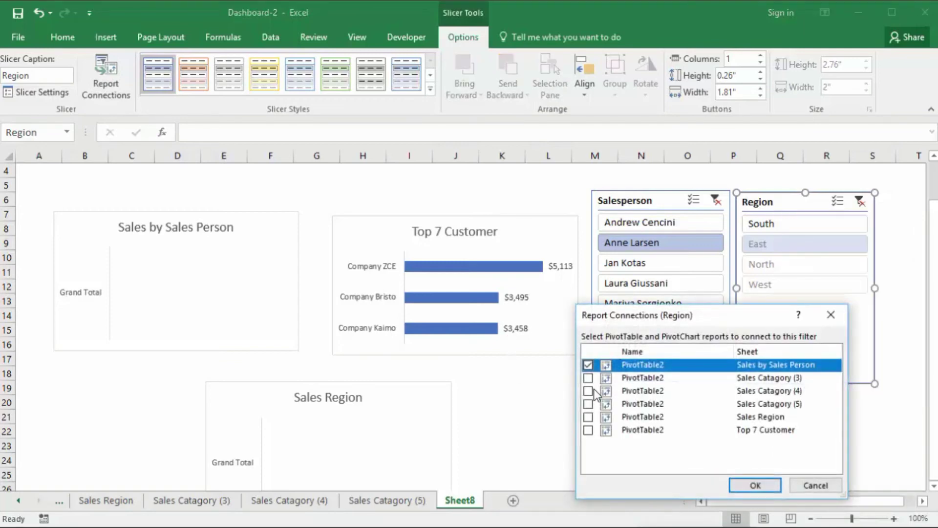
{"action": "left_click", "coordinate": [587, 378]}
{"action": "left_click", "coordinate": [588, 391]}
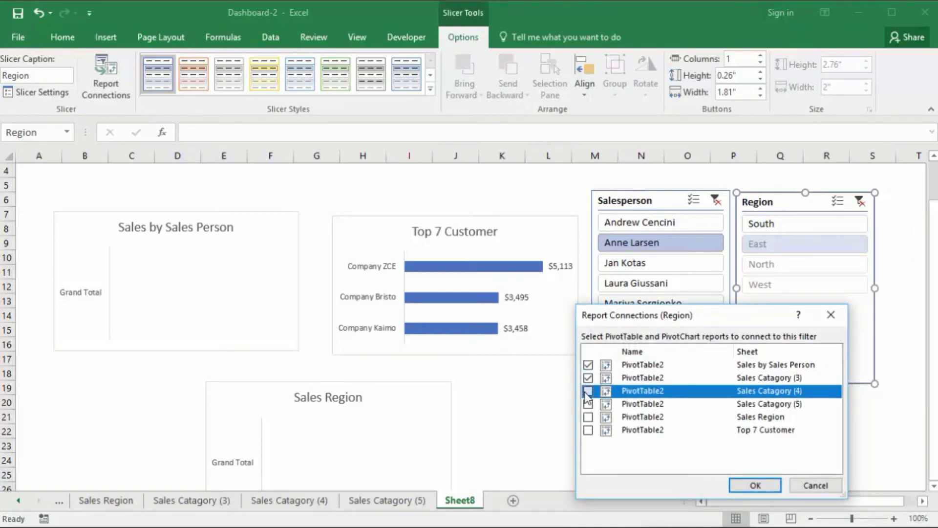
{"action": "left_click", "coordinate": [588, 417]}
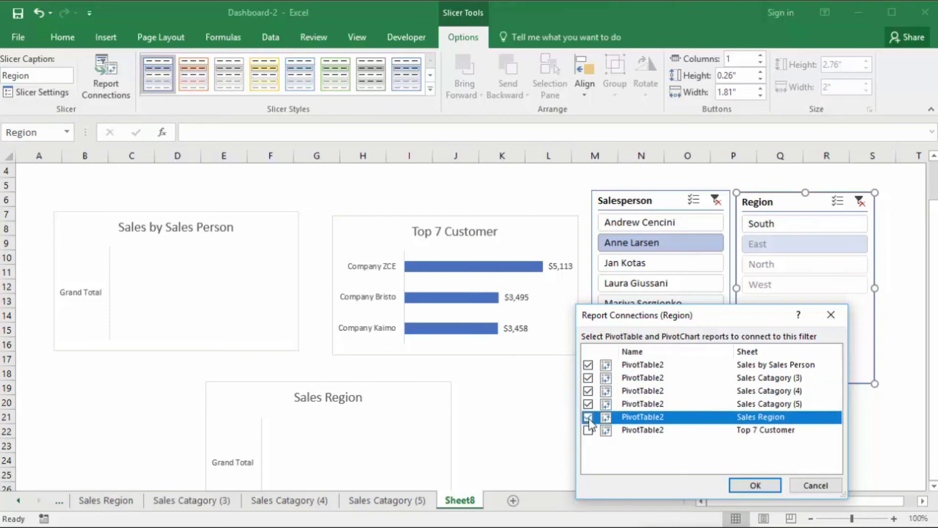
{"action": "left_click", "coordinate": [587, 430]}
{"action": "left_click", "coordinate": [754, 485]}
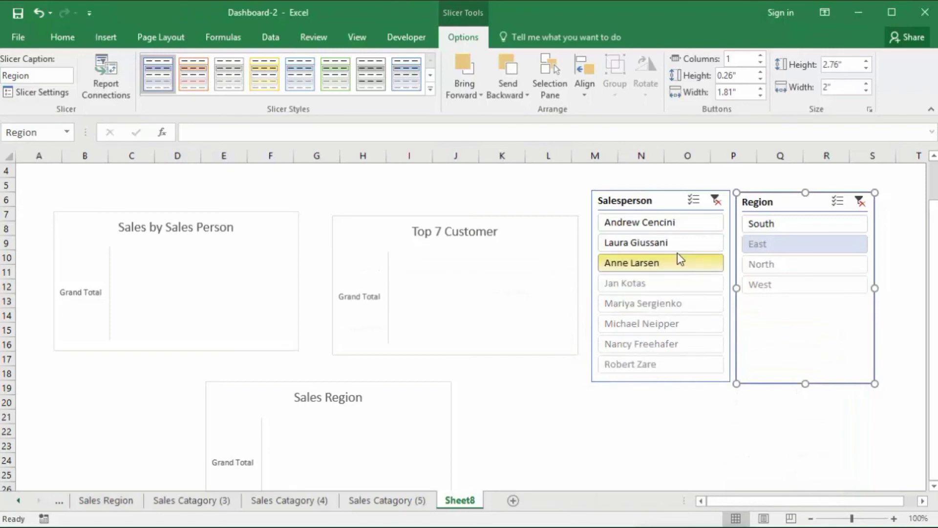
- Test the linked slicers with different salespersons and the North and South regions, ending on South with the second listed salesperson
{"action": "left_click", "coordinate": [665, 224]}
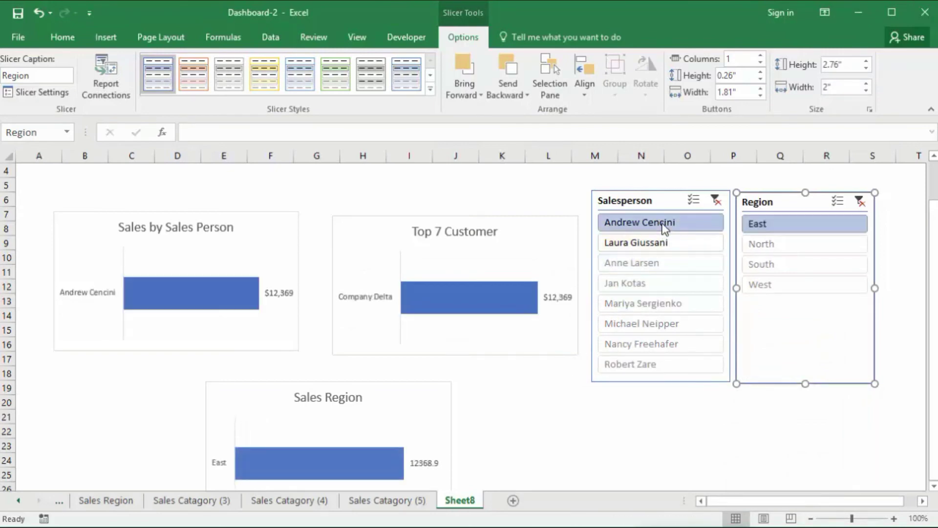
{"action": "left_click", "coordinate": [763, 250]}
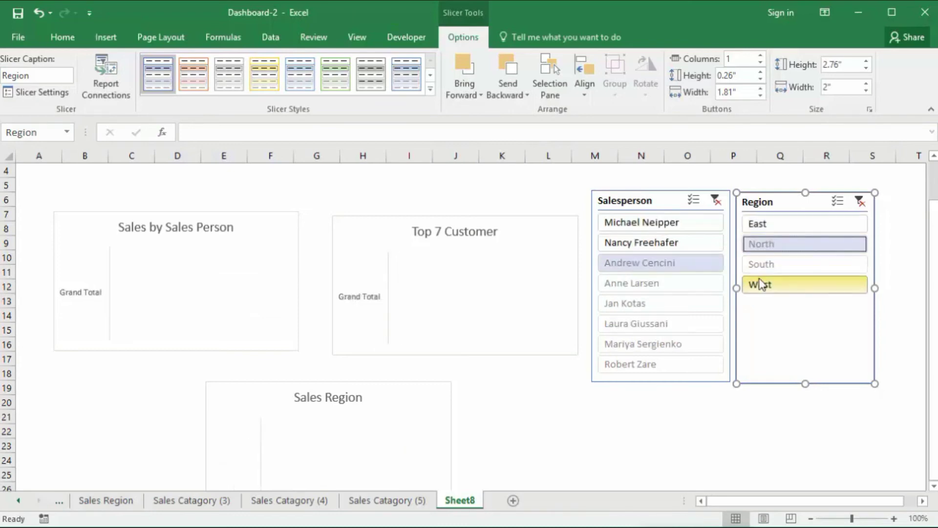
{"action": "left_click", "coordinate": [758, 266]}
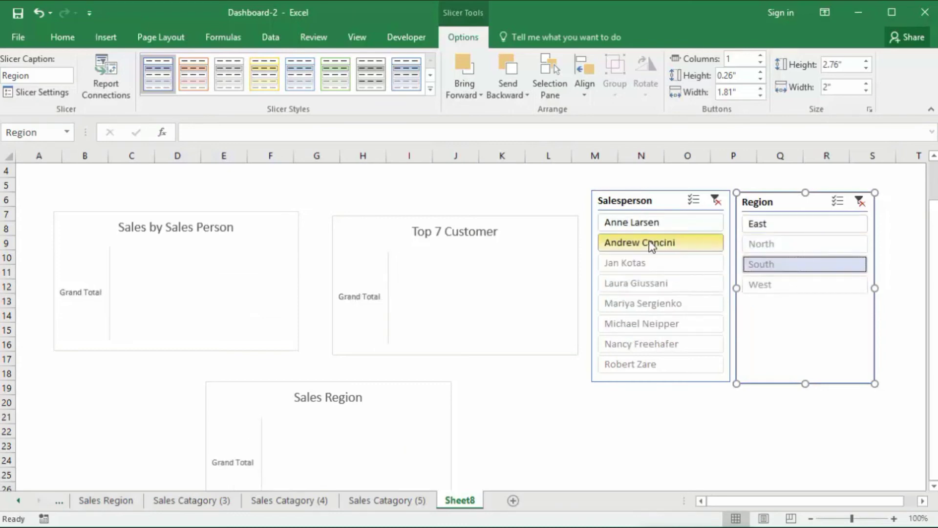
{"action": "left_click", "coordinate": [643, 228]}
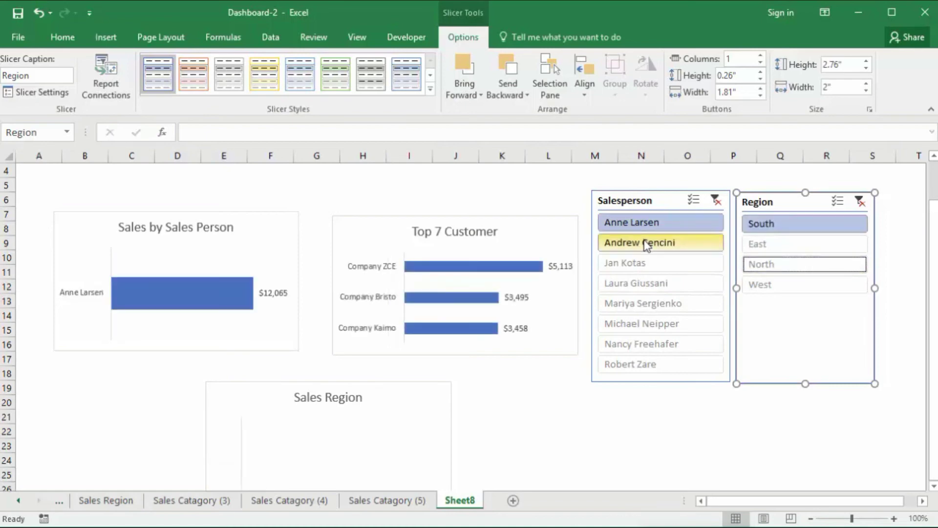
{"action": "left_click_drag", "start_coordinate": [642, 259], "coordinate": [624, 367]}
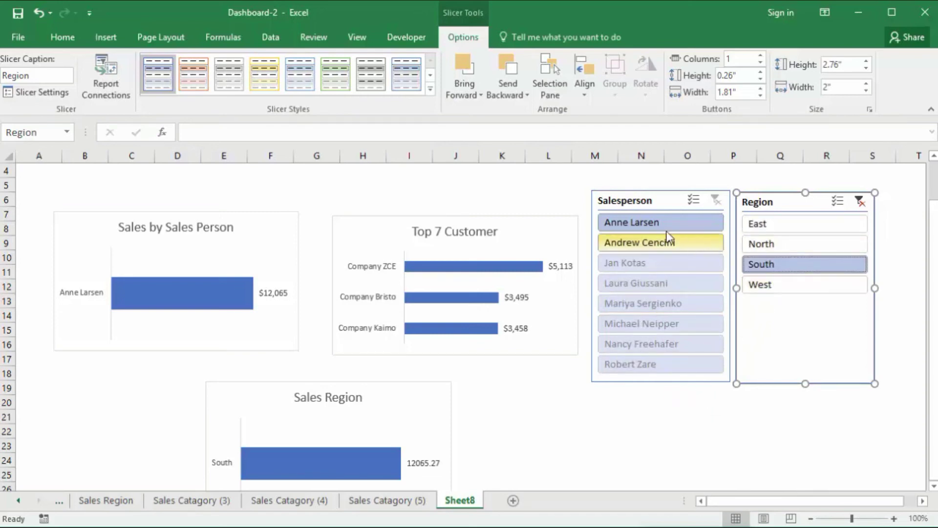
{"action": "left_click", "coordinate": [640, 242]}
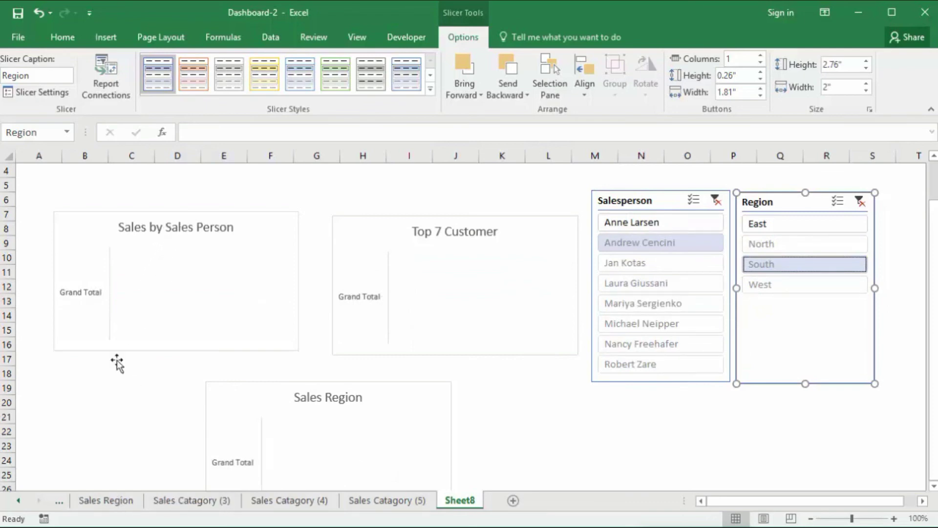
- Check the filtered pivot tables on the Sales Region, Sales Catagory (3) and Sales Catagory (4) sheets, and return to Sheet8
{"action": "left_click", "coordinate": [103, 500]}
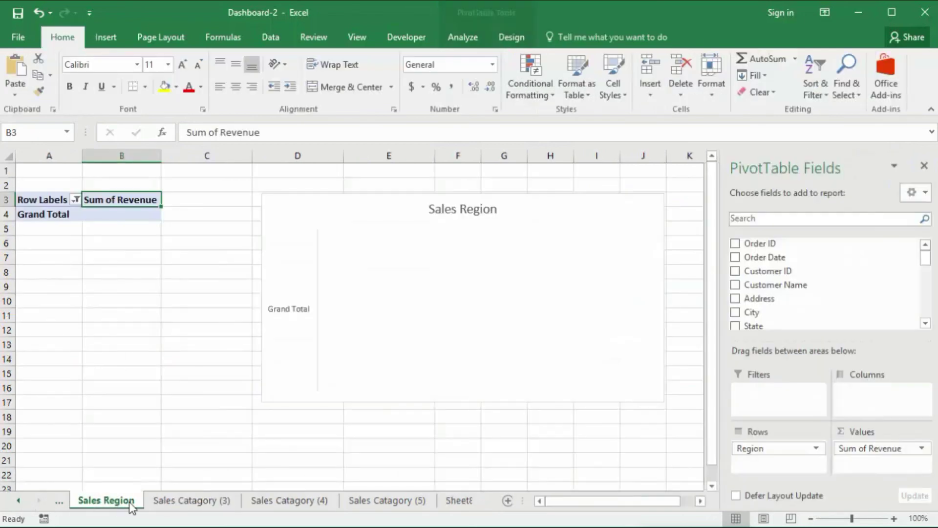
{"action": "left_click", "coordinate": [169, 501]}
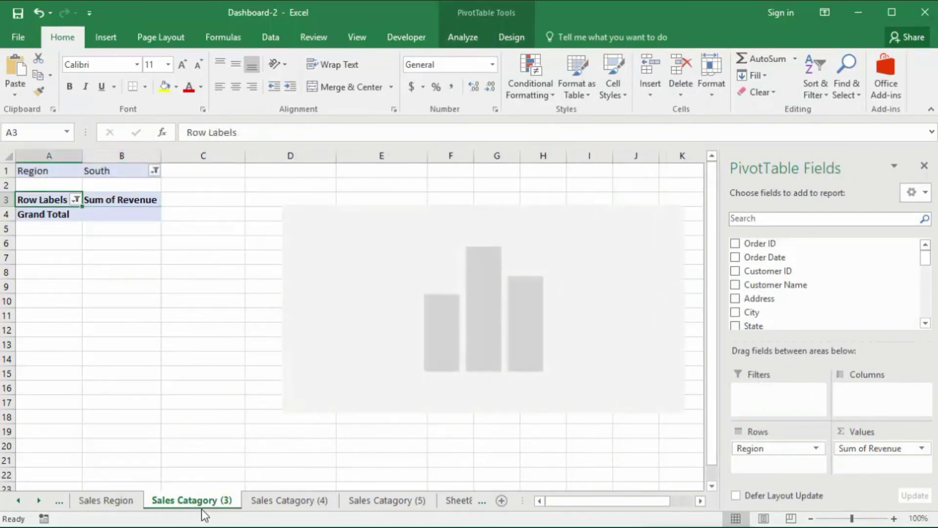
{"action": "left_click", "coordinate": [288, 500]}
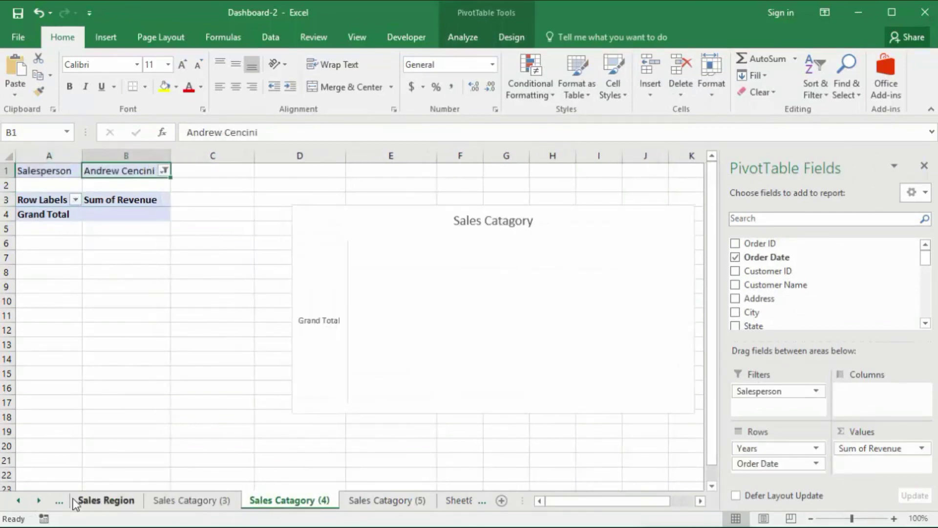
{"action": "left_click", "coordinate": [40, 500]}
{"action": "left_click", "coordinate": [389, 499]}
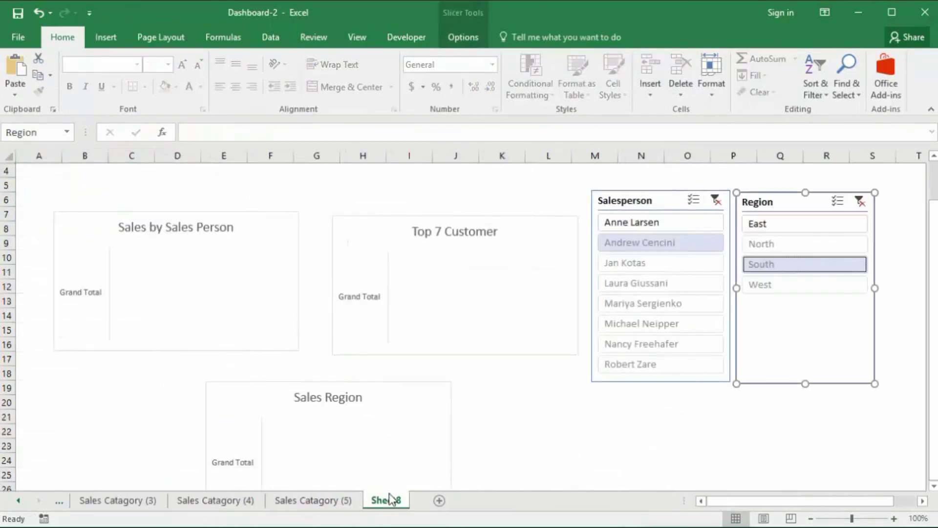